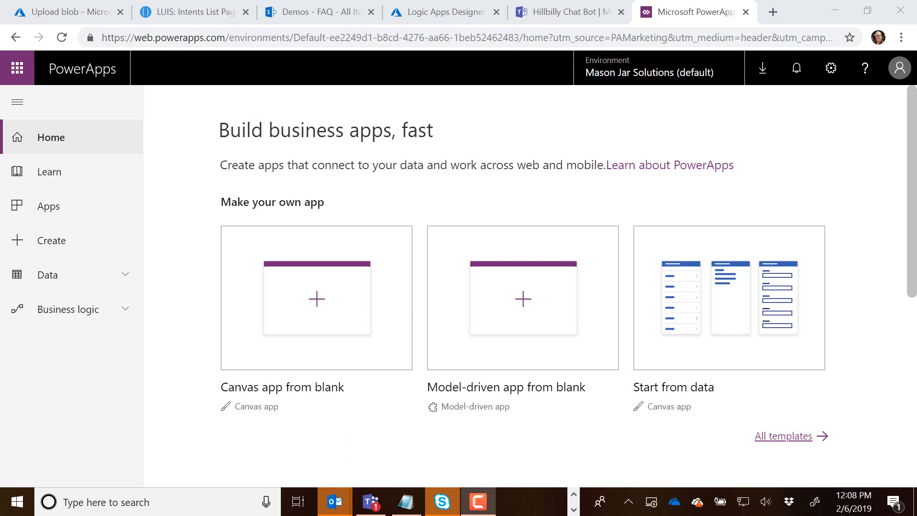
# Review the hillbillybot intents in LUIS, the FAQ list in SharePoint and the GetBotResponse logic app in Azure.
pyautogui.click(201, 13)
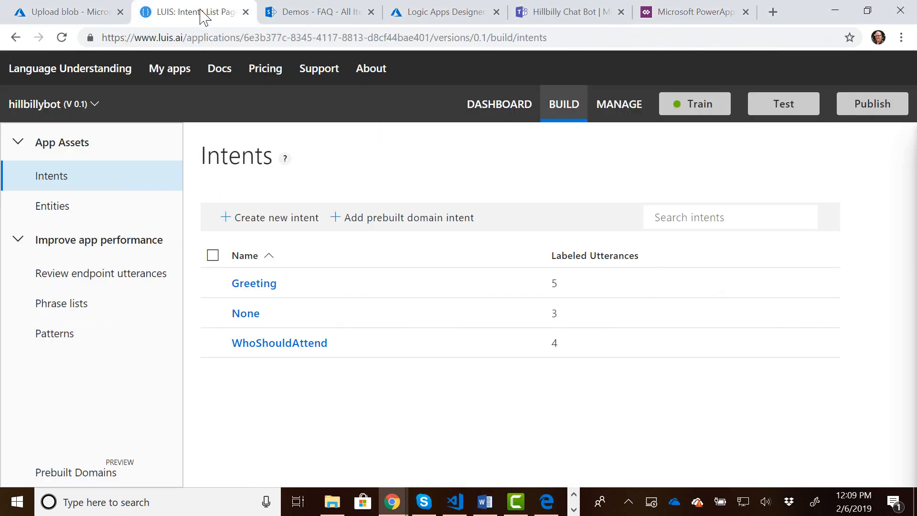
pyautogui.click(323, 17)
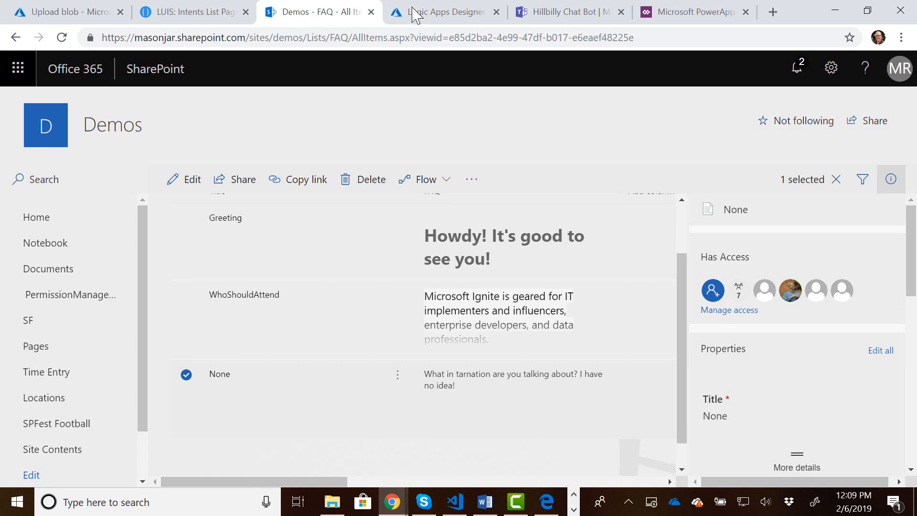
pyautogui.click(443, 18)
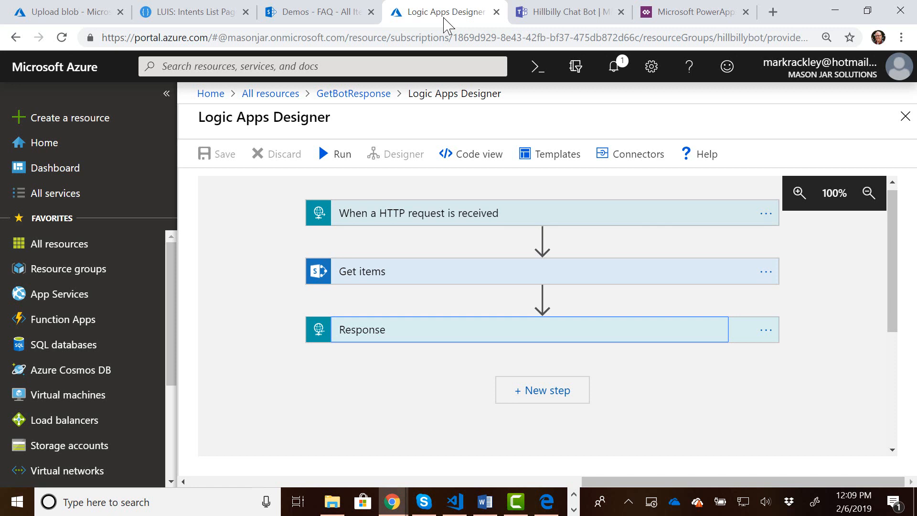
# Switch to the Hillbilly Chat Bot in Microsoft Teams and enter "hi" as the question.
pyautogui.click(564, 14)
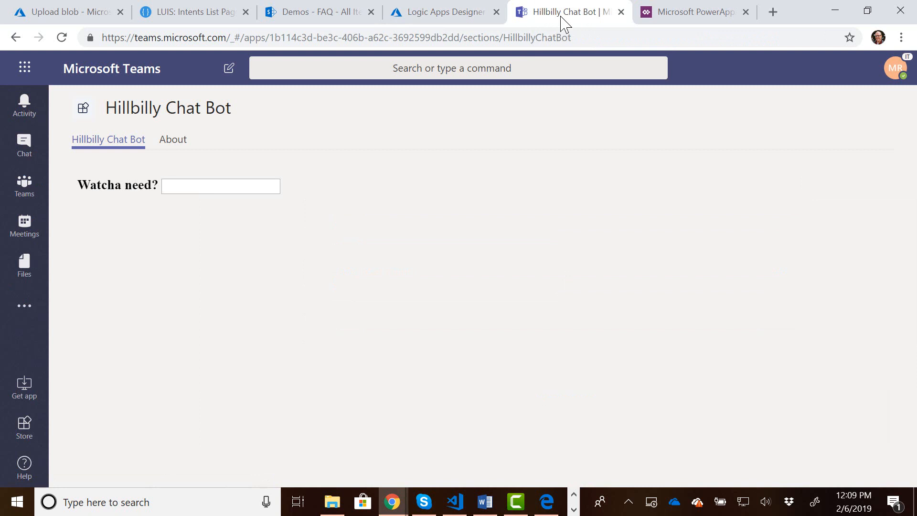
pyautogui.click(246, 185)
pyautogui.write('hi')
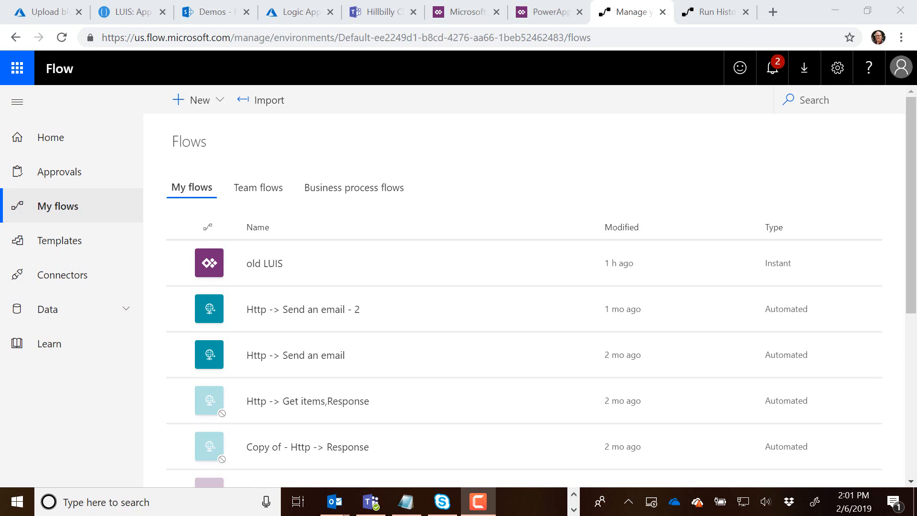
# Create a flow from blank and find and add PowerApps as its trigger.
pyautogui.click(210, 109)
pyautogui.click(212, 128)
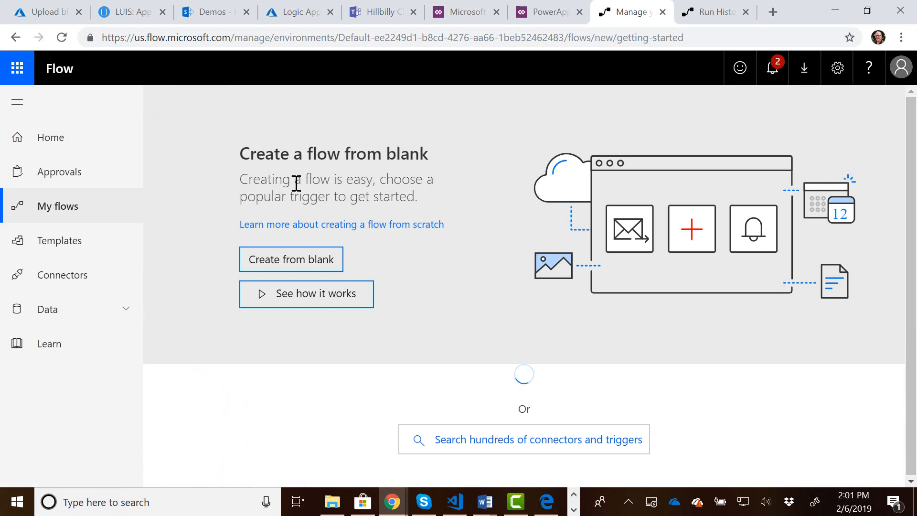
pyautogui.click(322, 265)
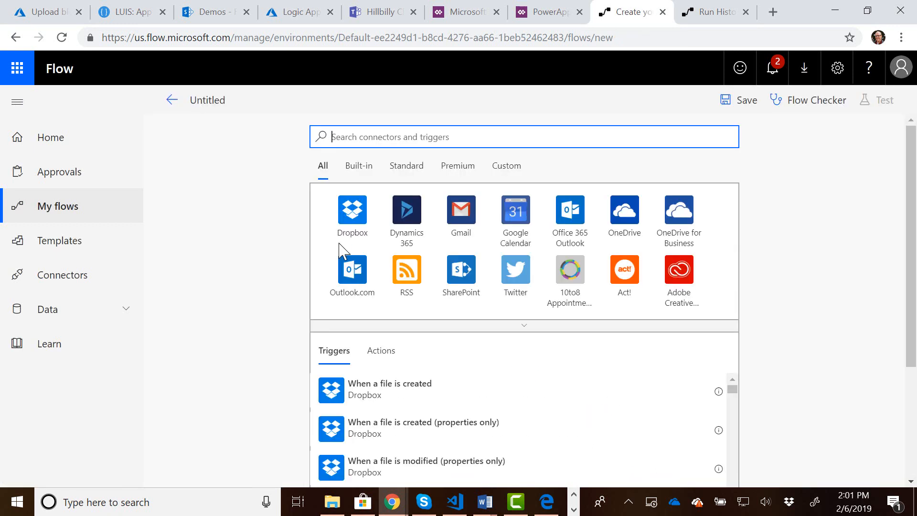
pyautogui.write('powerapp')
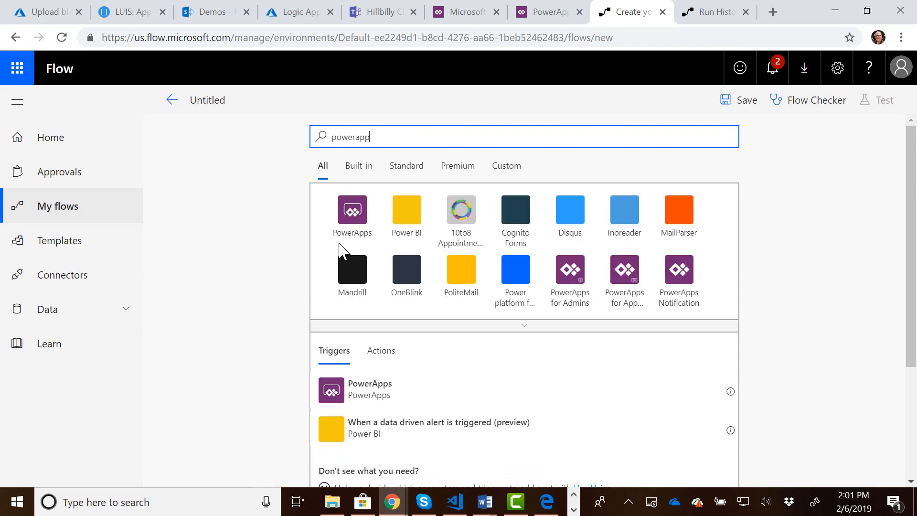
pyautogui.write('s')
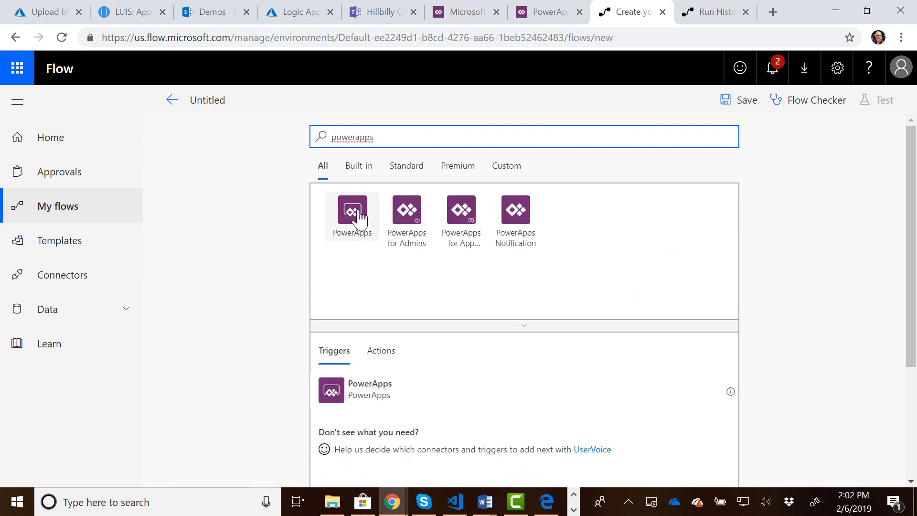
pyautogui.click(360, 217)
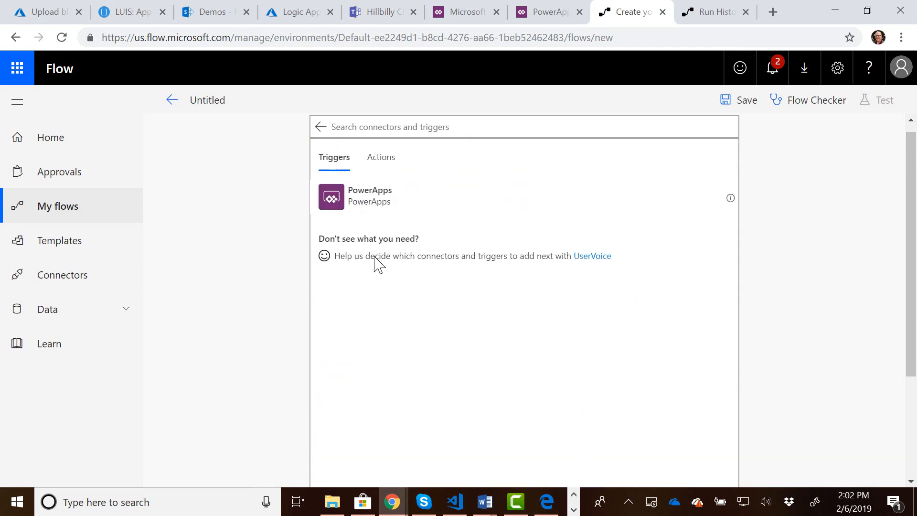
pyautogui.click(325, 197)
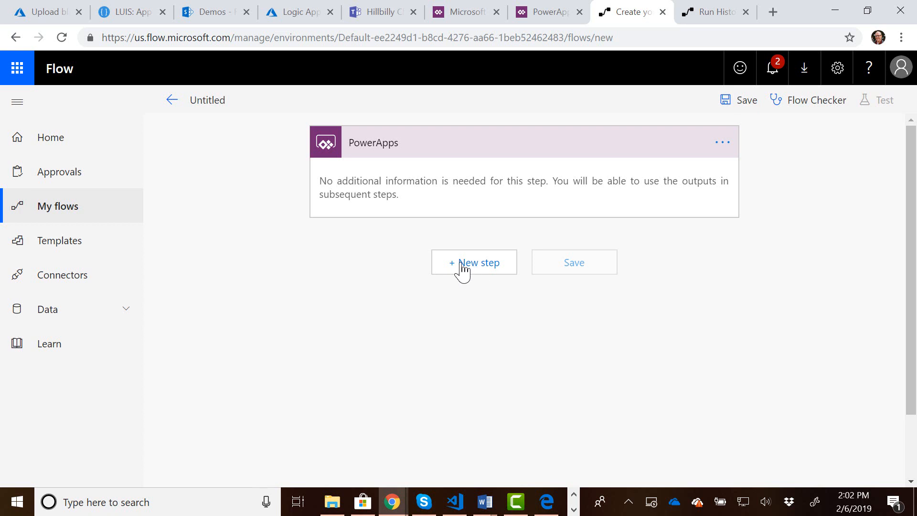
# Add a new step after the PowerApps trigger using the LUIS action Get prediction (preview).
pyautogui.click(480, 269)
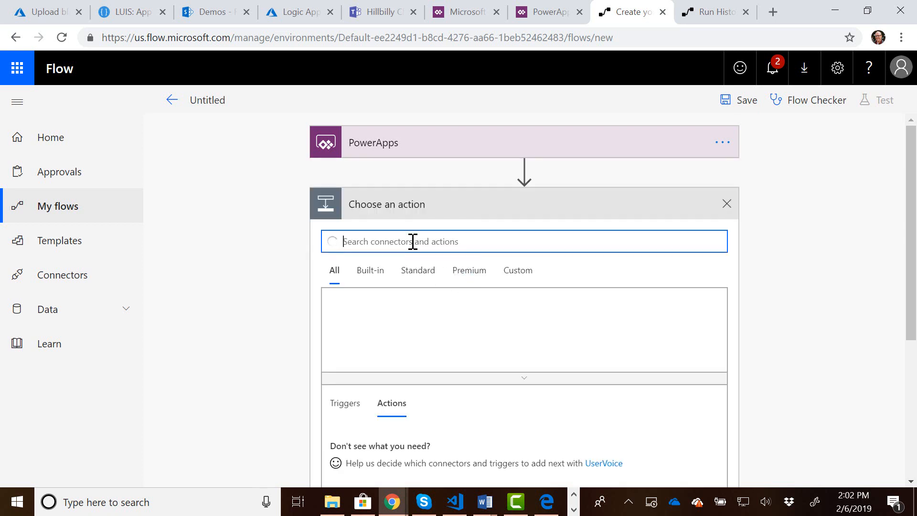
pyautogui.write('LUIS')
pyautogui.scroll(-1, 258, 270)
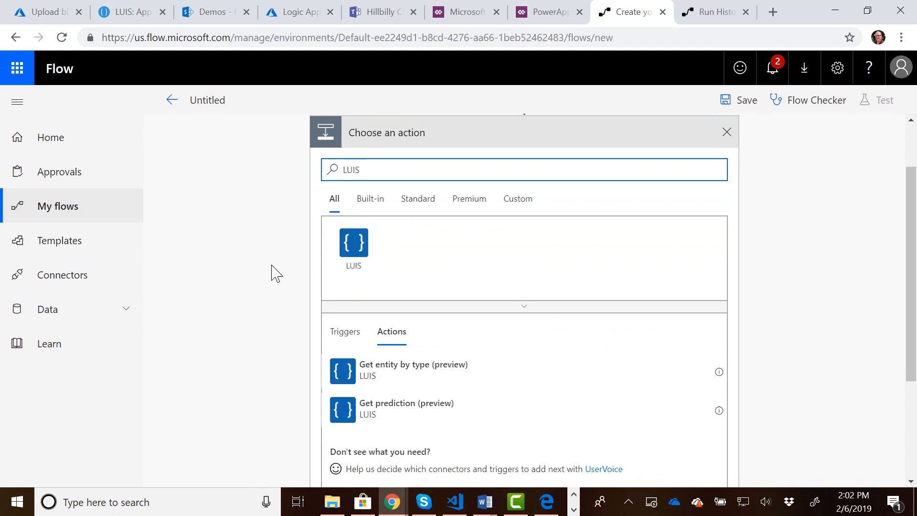
pyautogui.scroll(-1, 269, 277)
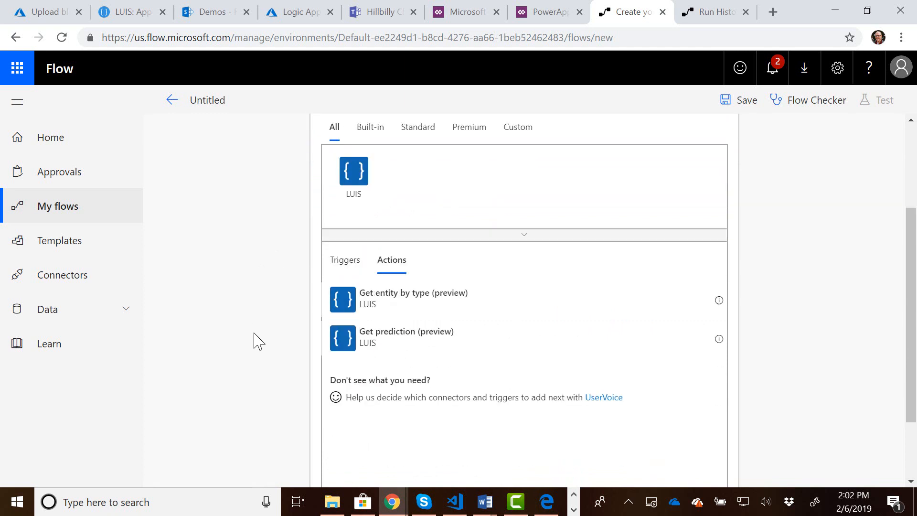
pyautogui.click(386, 348)
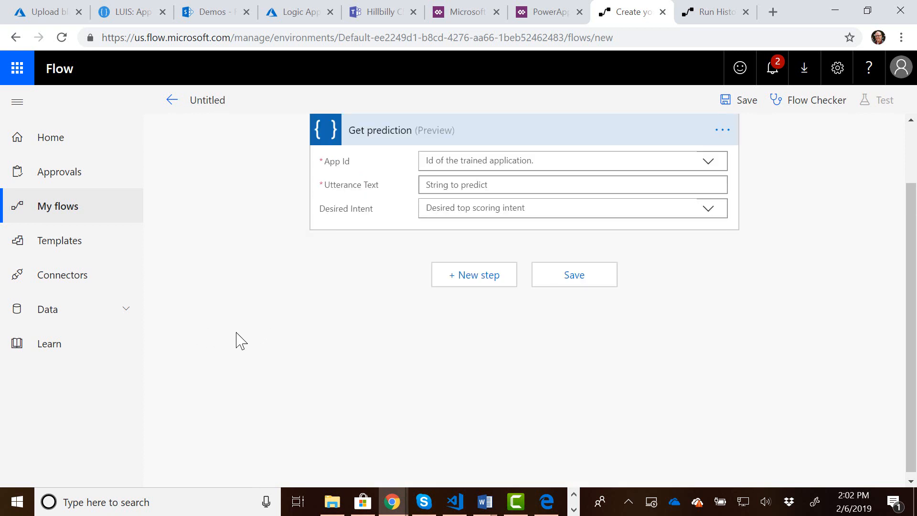
pyautogui.scroll(1, 309, 326)
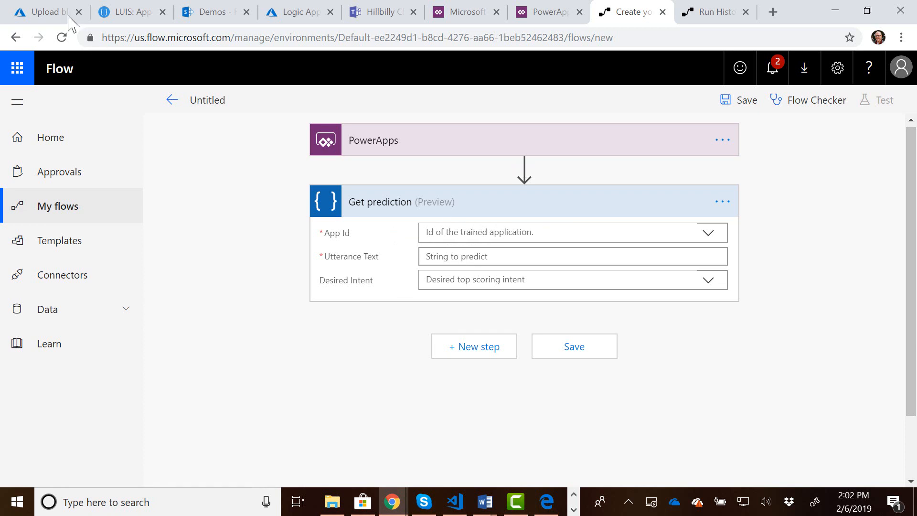
# Switch to LUIS and copy the Application ID from the hillbillybot application information.
pyautogui.click(117, 14)
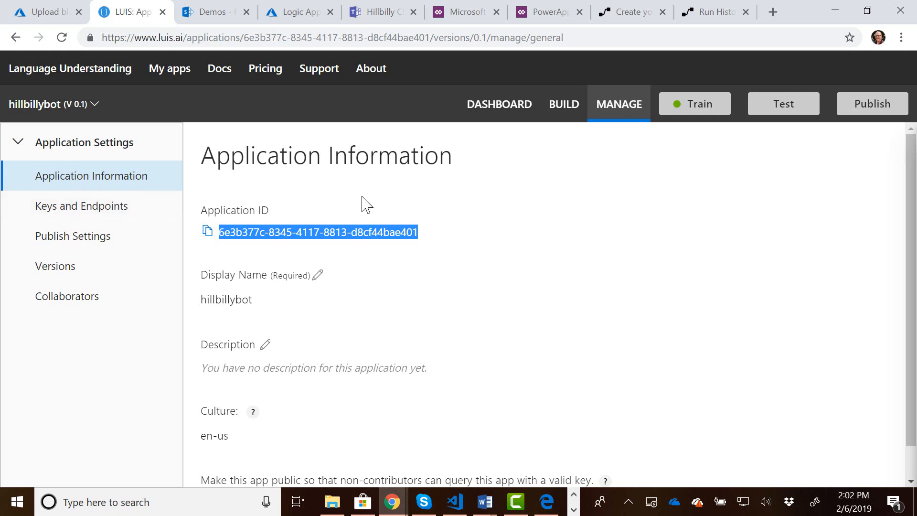
pyautogui.doubleClick(326, 234)
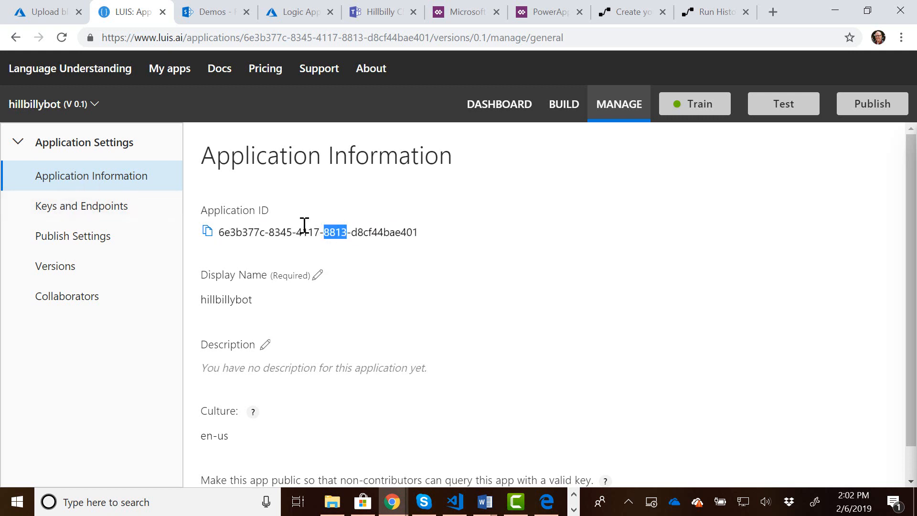
pyautogui.doubleClick(305, 233)
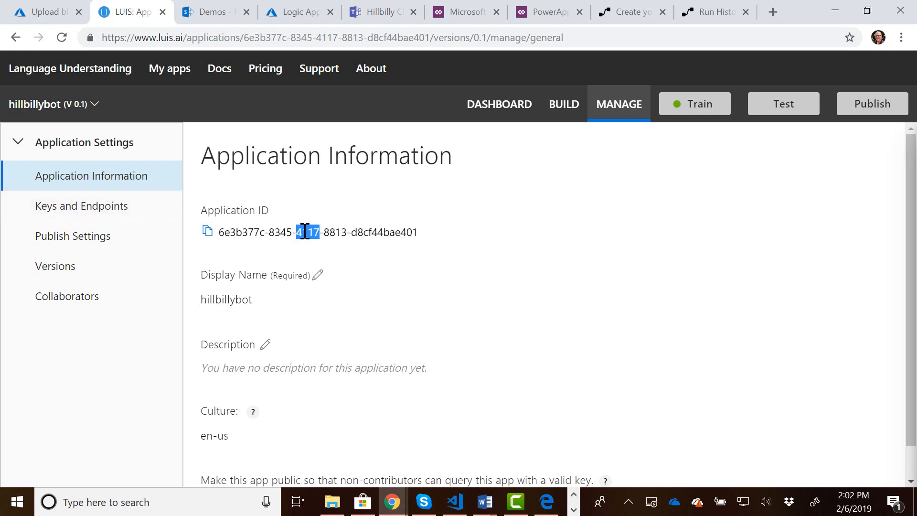
pyautogui.click(209, 233)
pyautogui.click(209, 232)
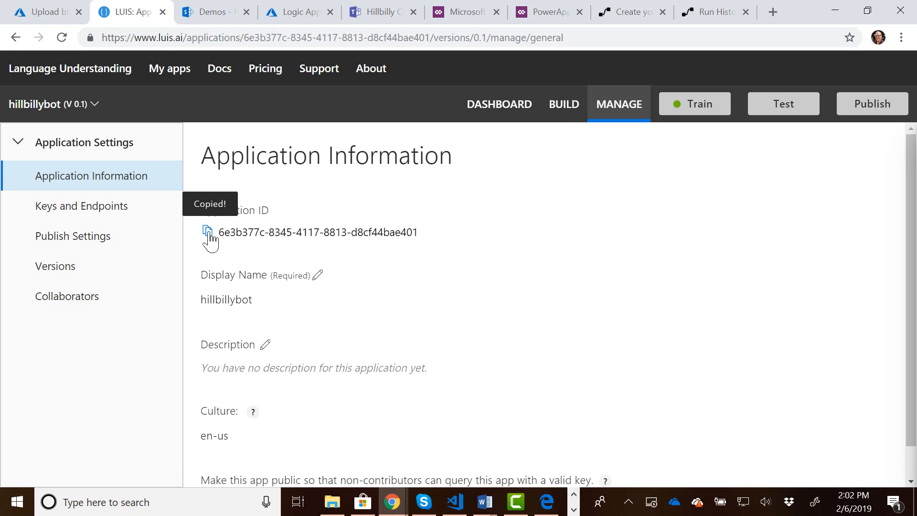
# Return to Microsoft Flow and paste the copied application ID as a custom App Id value in the Get prediction action.
pyautogui.click(632, 19)
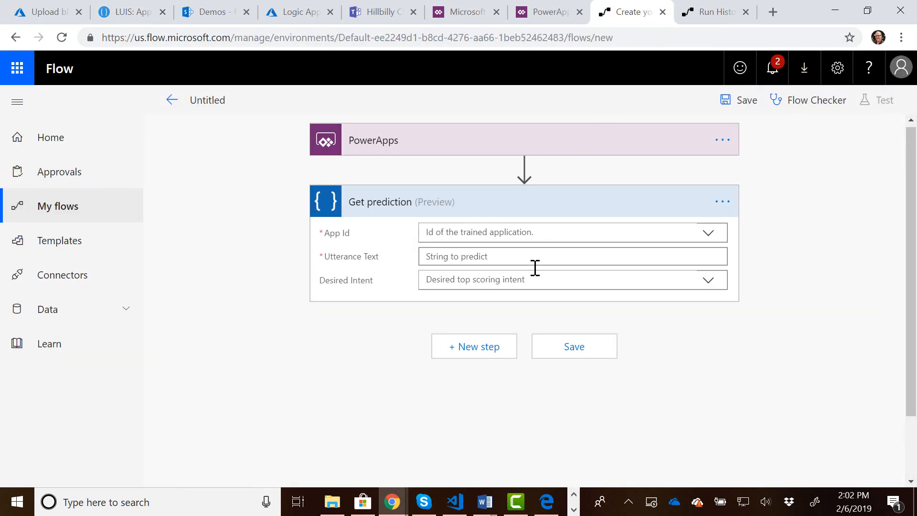
pyautogui.click(500, 234)
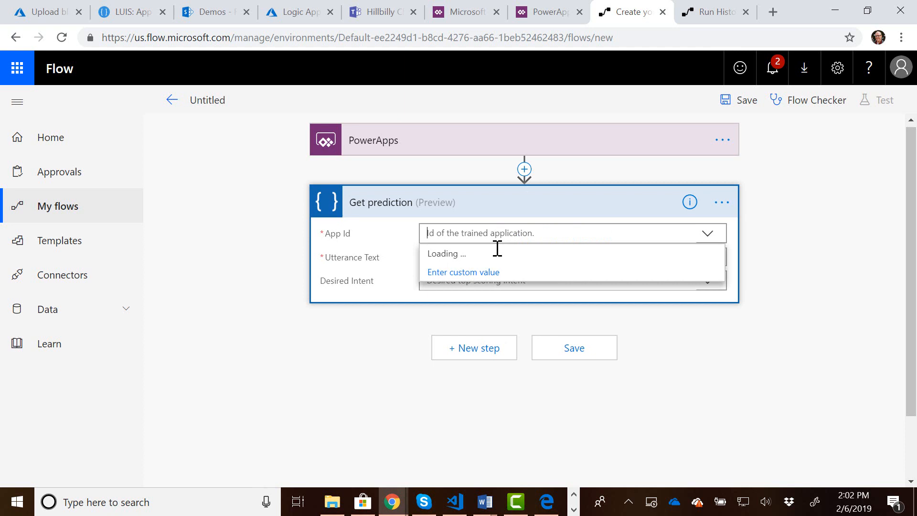
pyautogui.click(490, 271)
pyautogui.hotkey('ctrl', 'v')
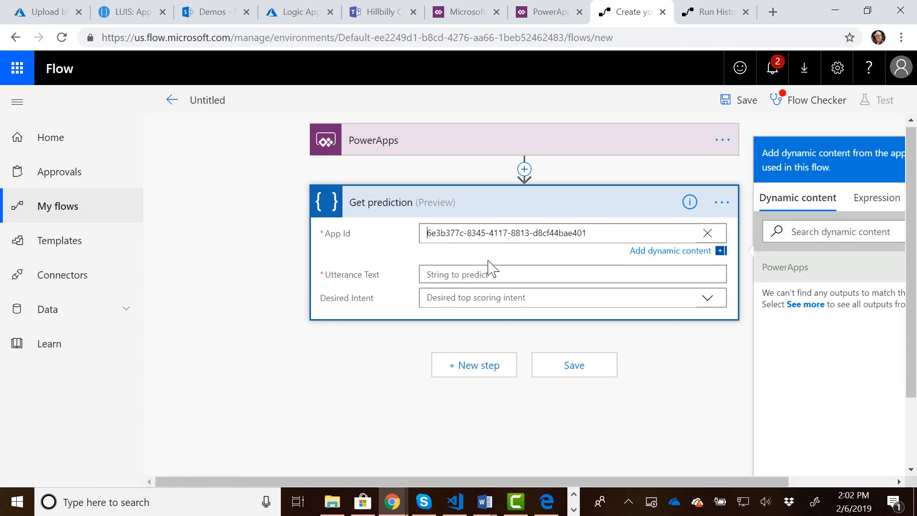
pyautogui.click(391, 263)
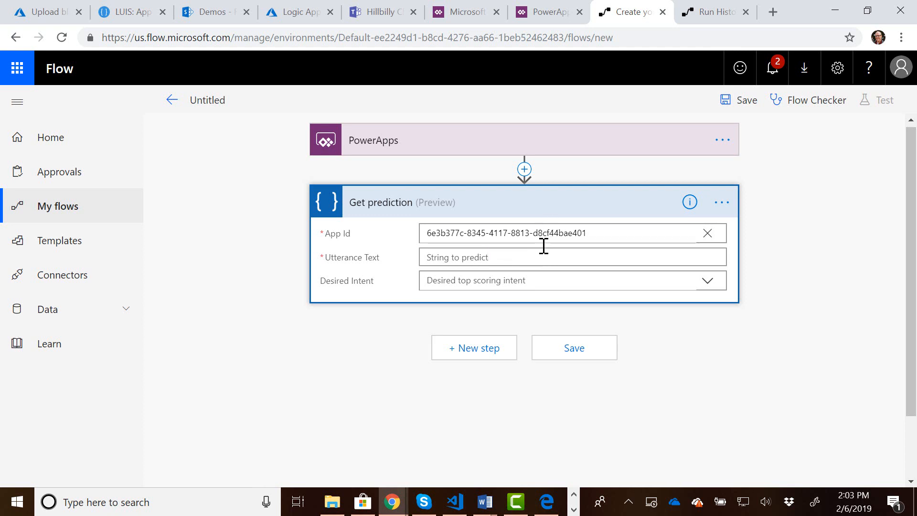
# Set the Utterance Text of the Get prediction action to the Ask in PowerApps dynamic content.
pyautogui.click(610, 257)
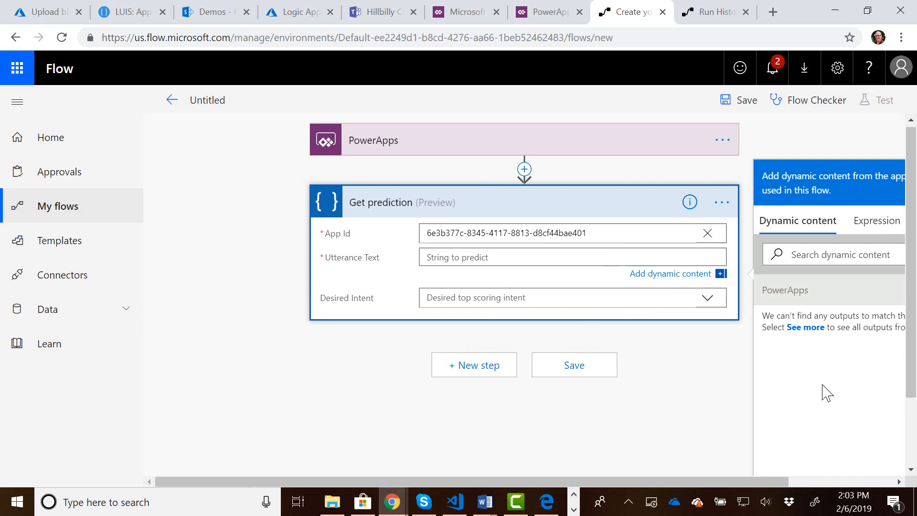
pyautogui.moveTo(698, 480); pyautogui.dragTo(848, 480)
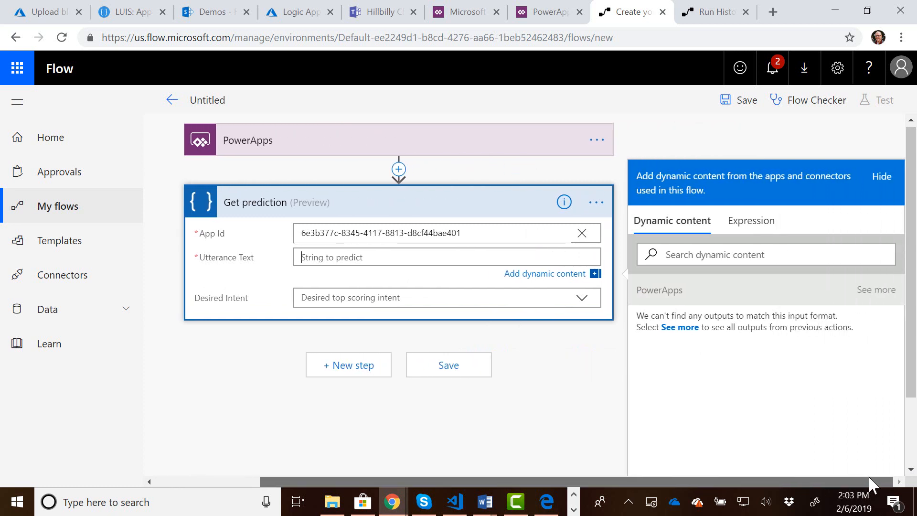
pyautogui.scroll(-1, 669, 268)
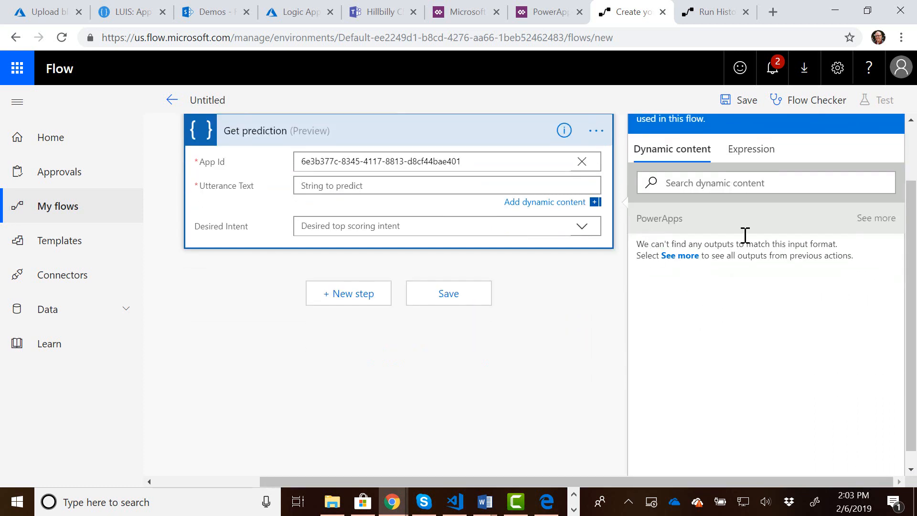
pyautogui.click(884, 219)
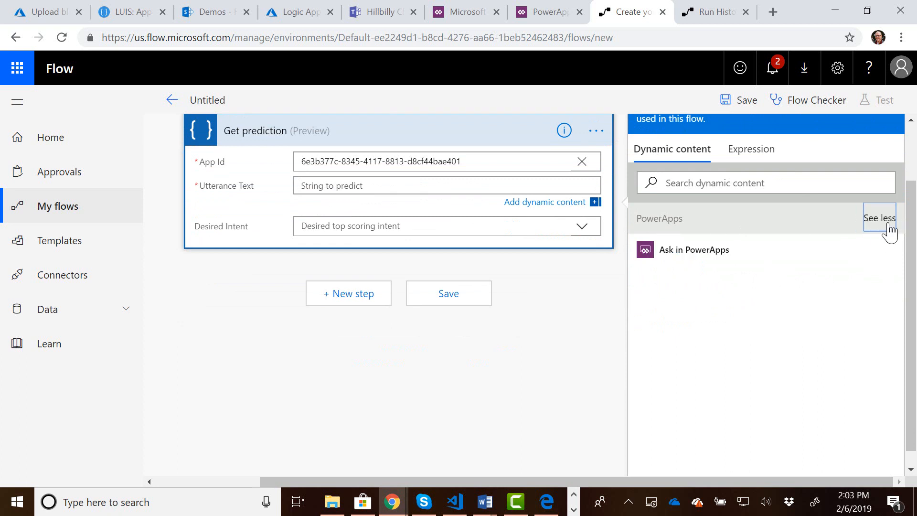
pyautogui.click(681, 264)
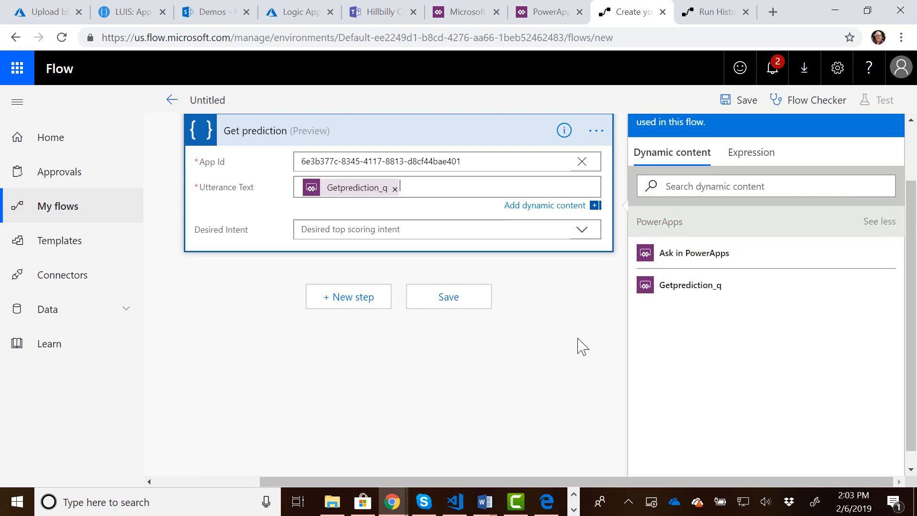
# Set the Desired Intent of the Get prediction action to the custom value None.
pyautogui.scroll(2, 587, 397)
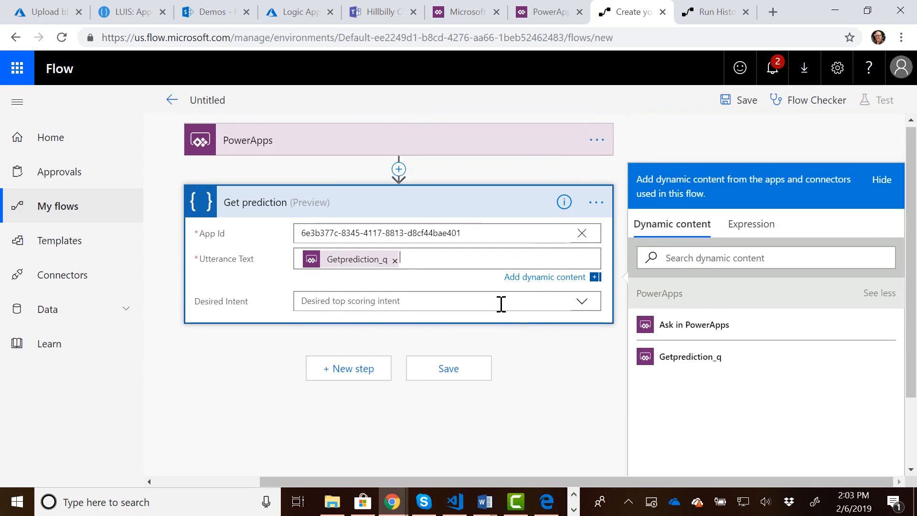
pyautogui.click(498, 301)
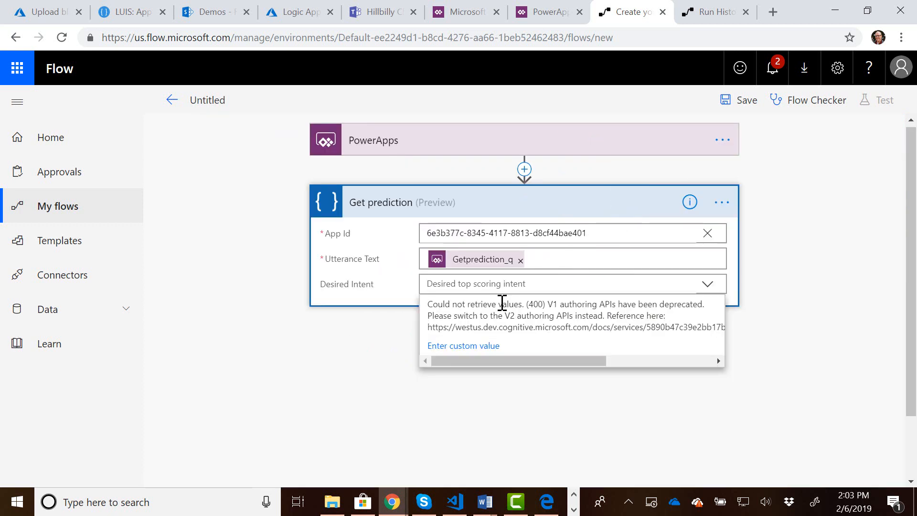
pyautogui.write('None')
pyautogui.click(362, 337)
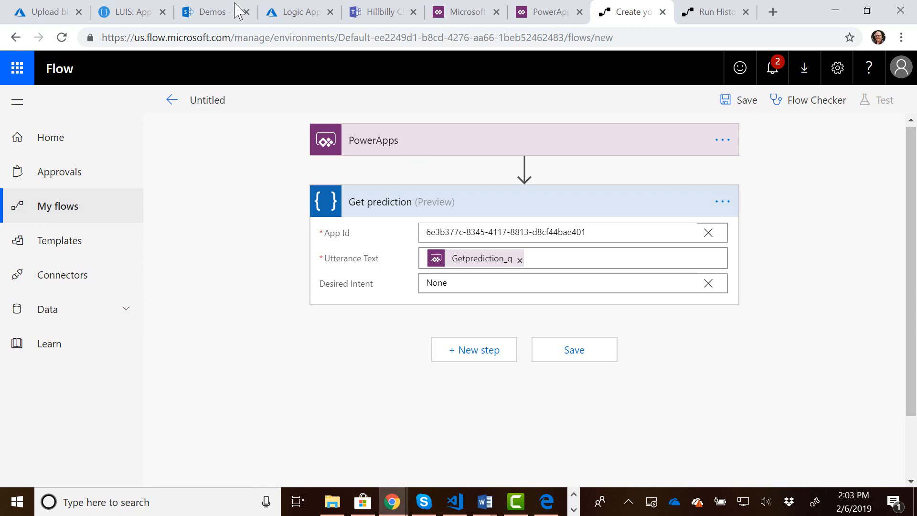
# Compare the hillbillybot intents in LUIS with the item titles of the SharePoint FAQ list.
pyautogui.click(126, 15)
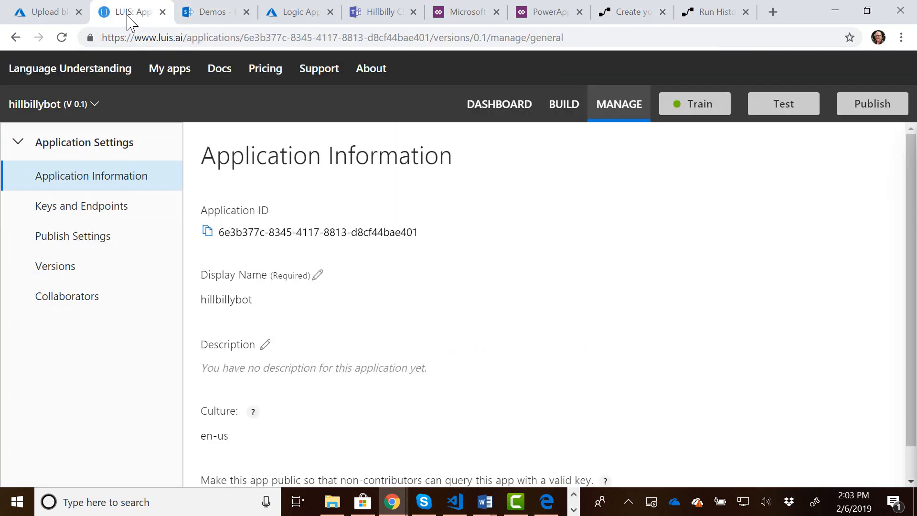
pyautogui.click(562, 108)
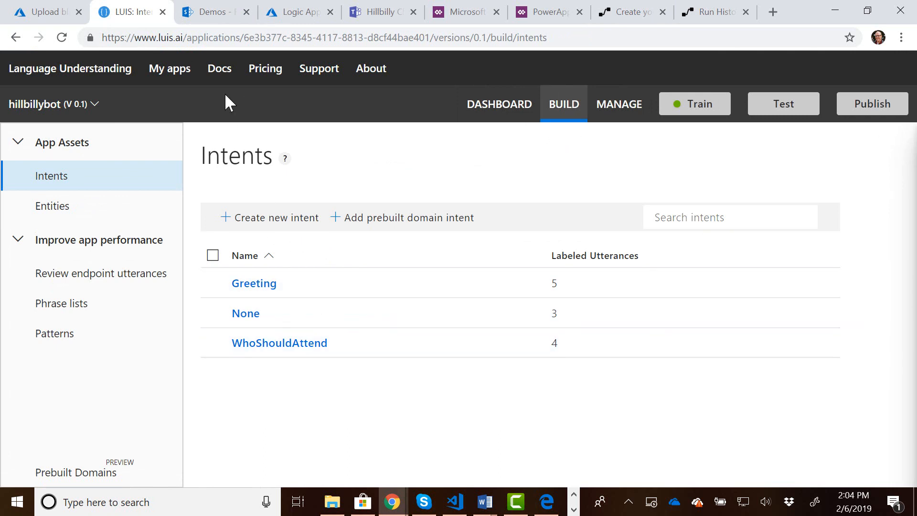
pyautogui.click(217, 15)
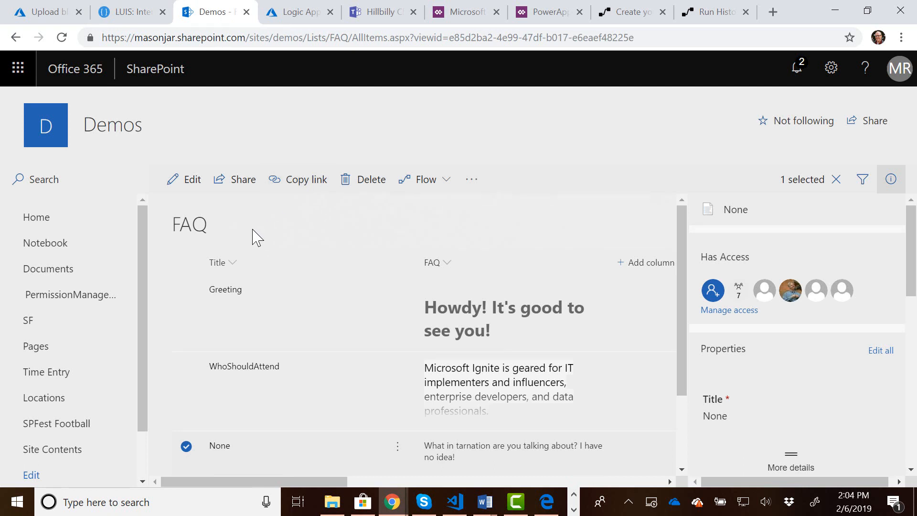
# Return from the SharePoint FAQ list to the flow and add a SharePoint Get items action after Get prediction.
pyautogui.scroll(-1, 296, 286)
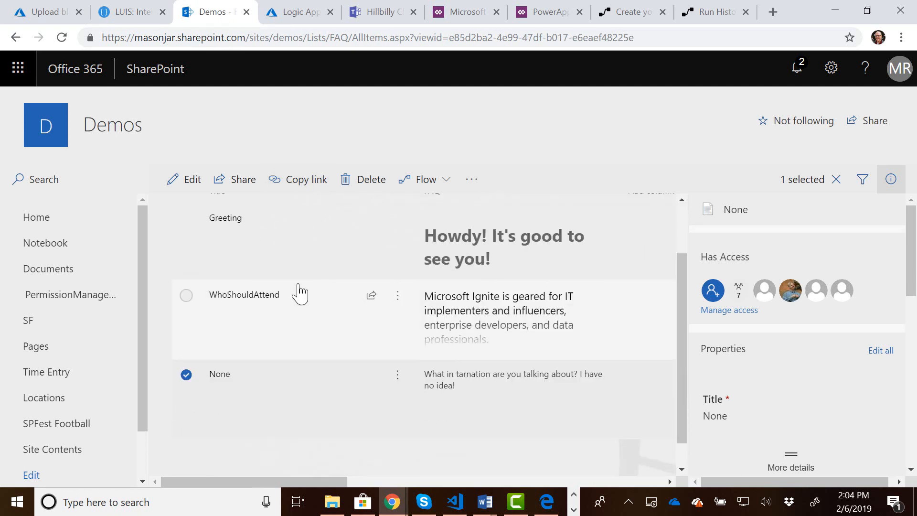
pyautogui.scroll(1, 298, 290)
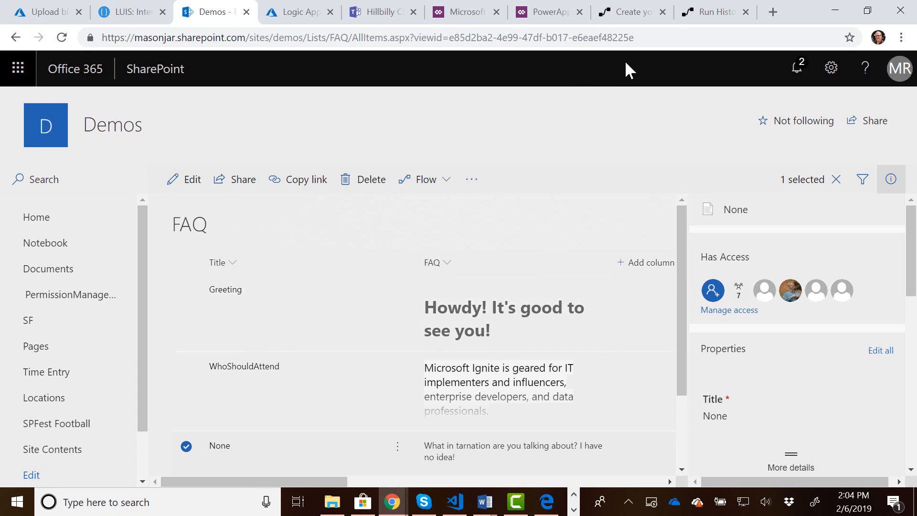
pyautogui.click(634, 14)
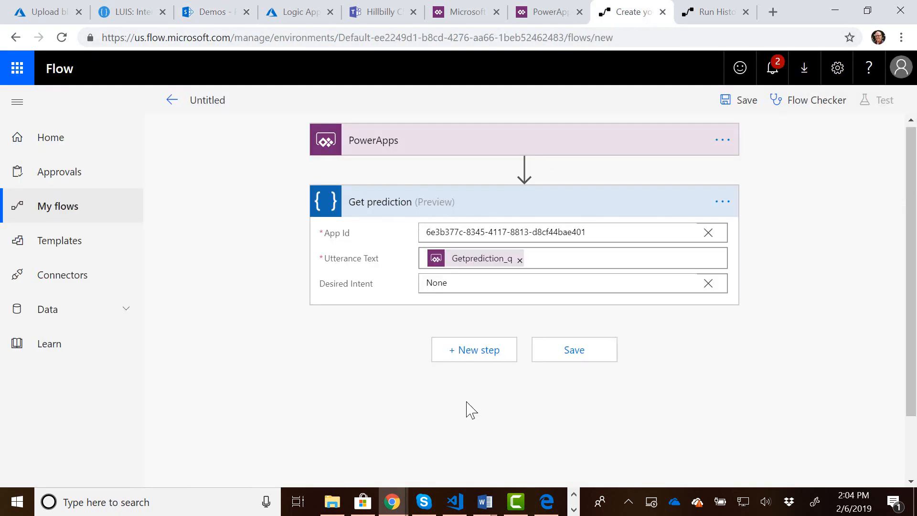
pyautogui.click(471, 361)
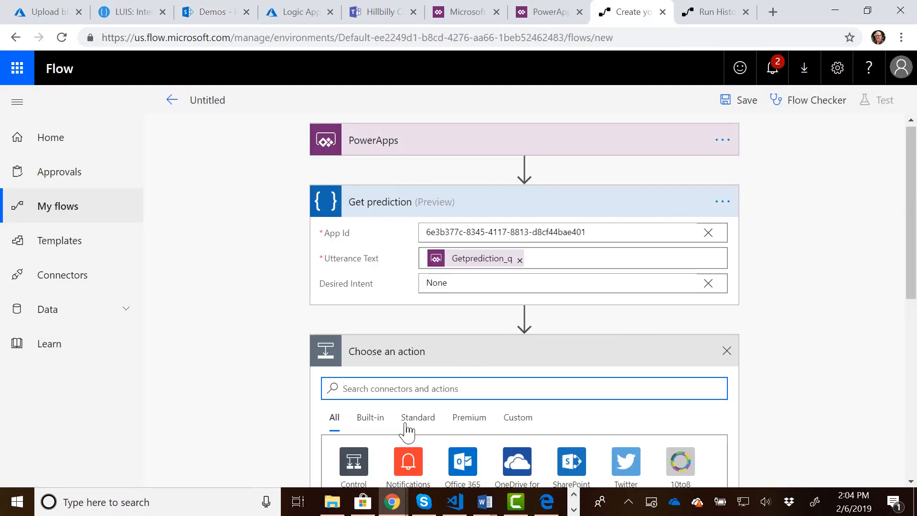
pyautogui.write('SharePoint')
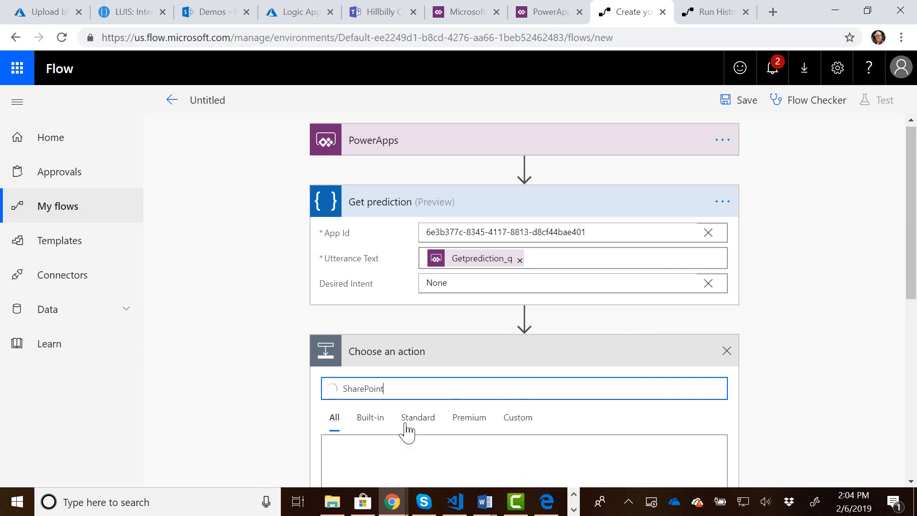
pyautogui.write(' get items')
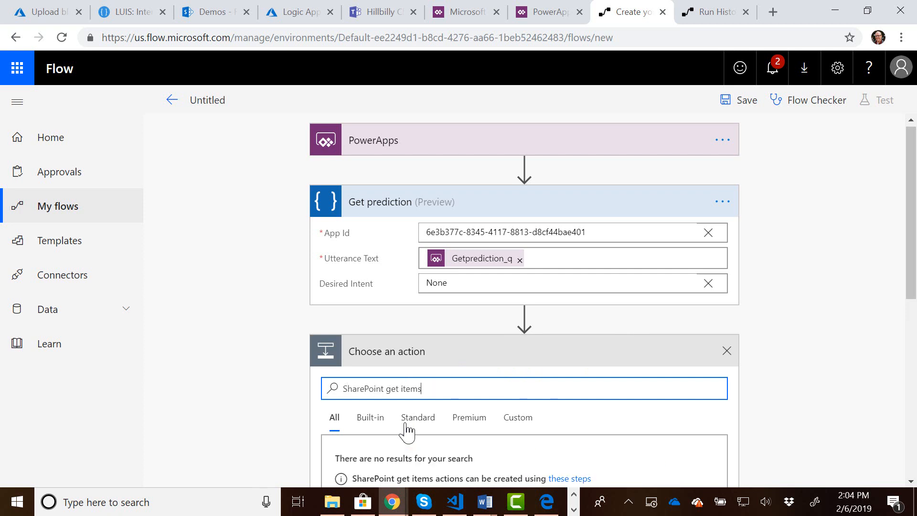
pyautogui.scroll(-4, 268, 409)
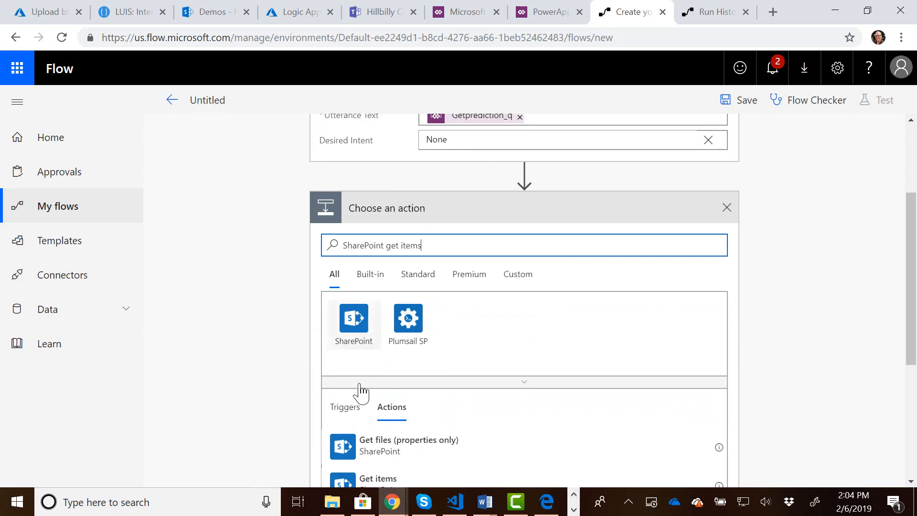
pyautogui.scroll(-3, 359, 373)
pyautogui.click(374, 355)
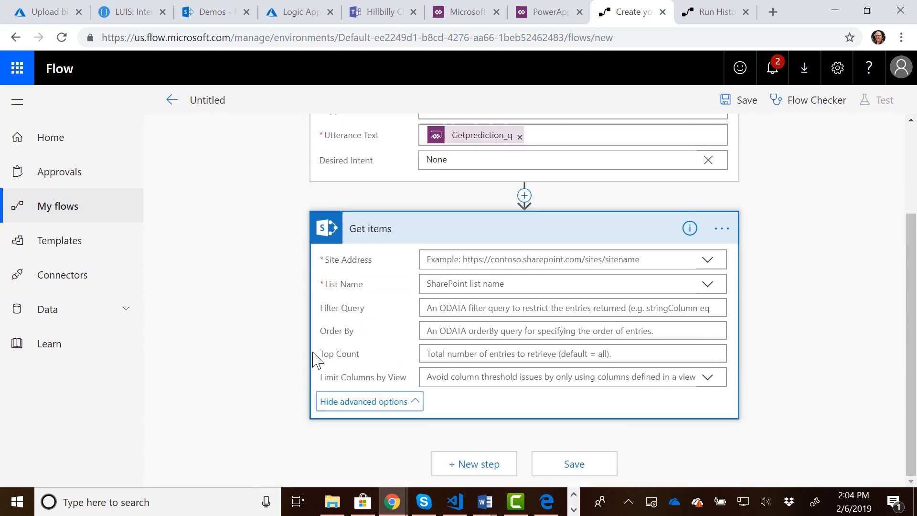
# Point the Get items action at the Demos site and its FAQ list.
pyautogui.click(709, 260)
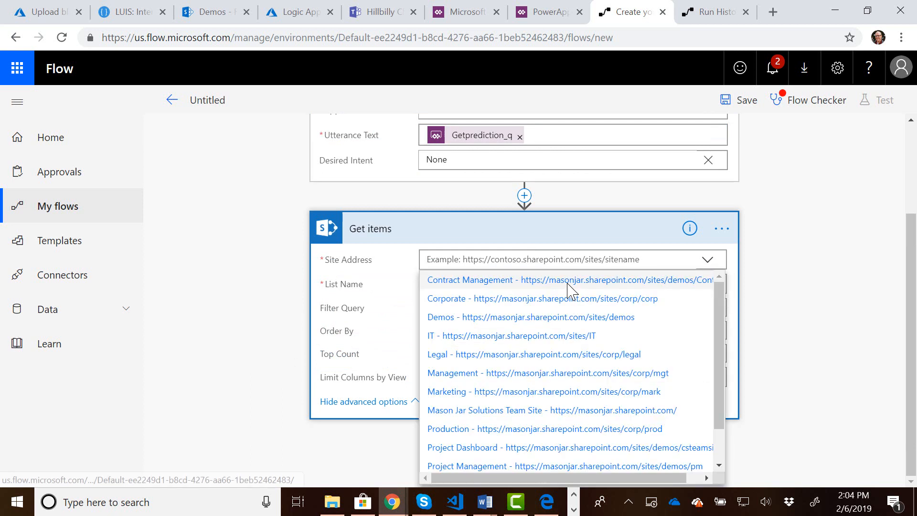
pyautogui.click(568, 318)
pyautogui.click(507, 287)
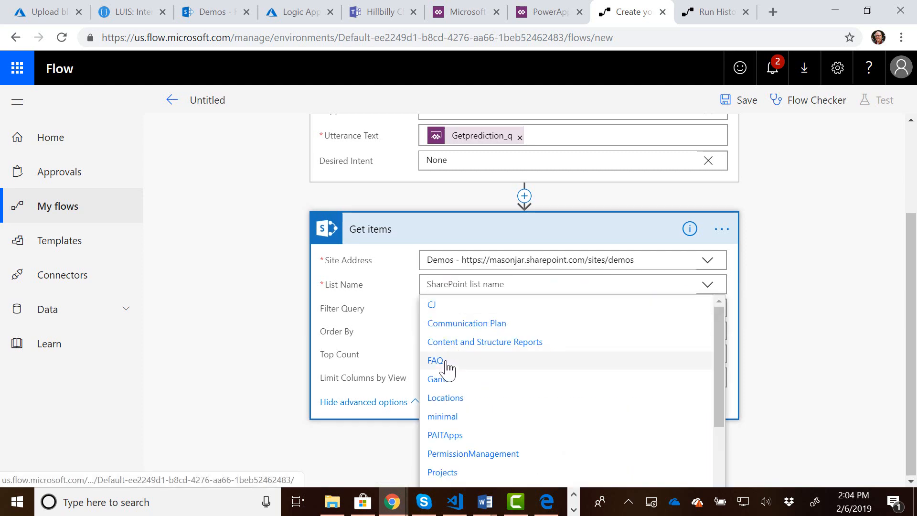
pyautogui.click(447, 364)
# Set the Get items Filter Query to Title eq '' with the Top Scoring Intent Name dynamic content between the quotes.
pyautogui.click(454, 310)
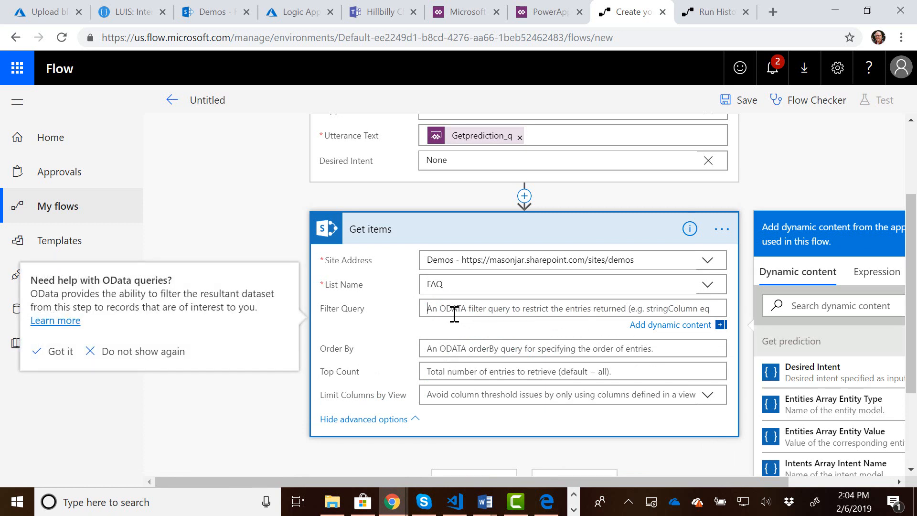
pyautogui.write("Title eq '")
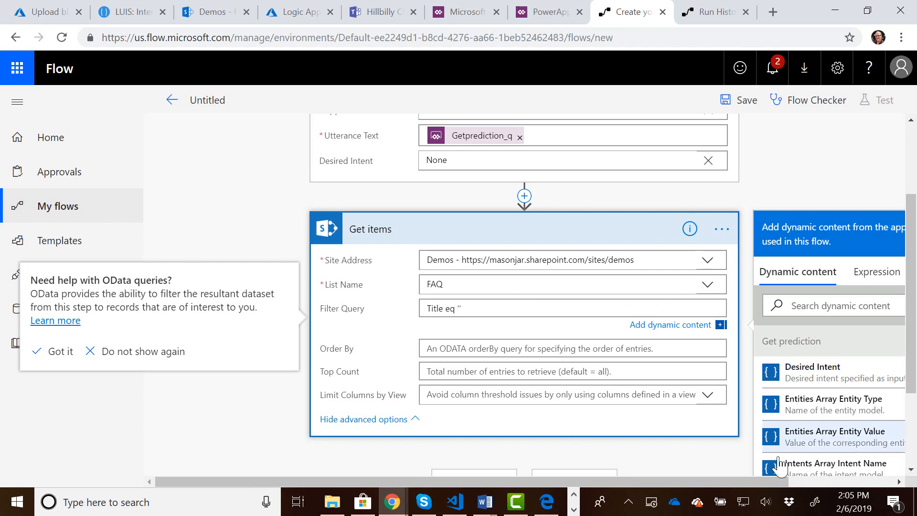
pyautogui.scroll(-1, 828, 406)
pyautogui.write("'")
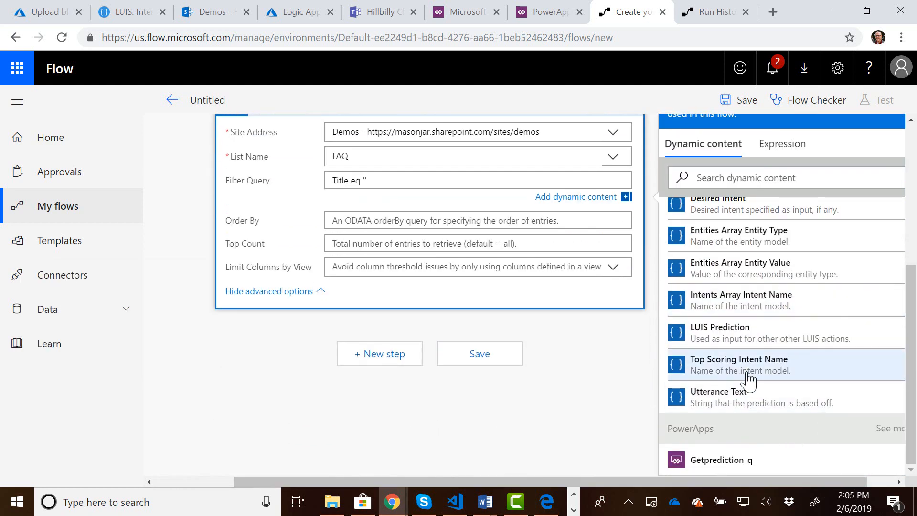
pyautogui.click(748, 377)
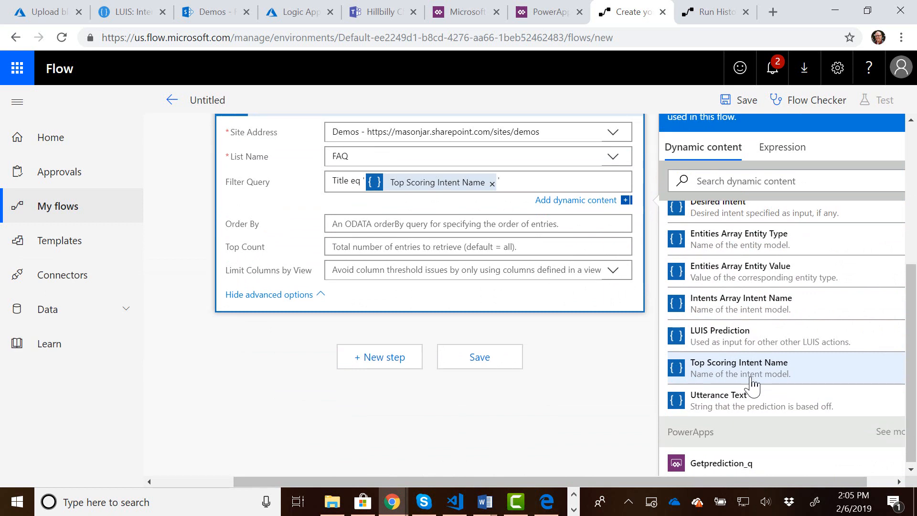
# Limit the Get items action to a Top Count of 1.
pyautogui.click(371, 252)
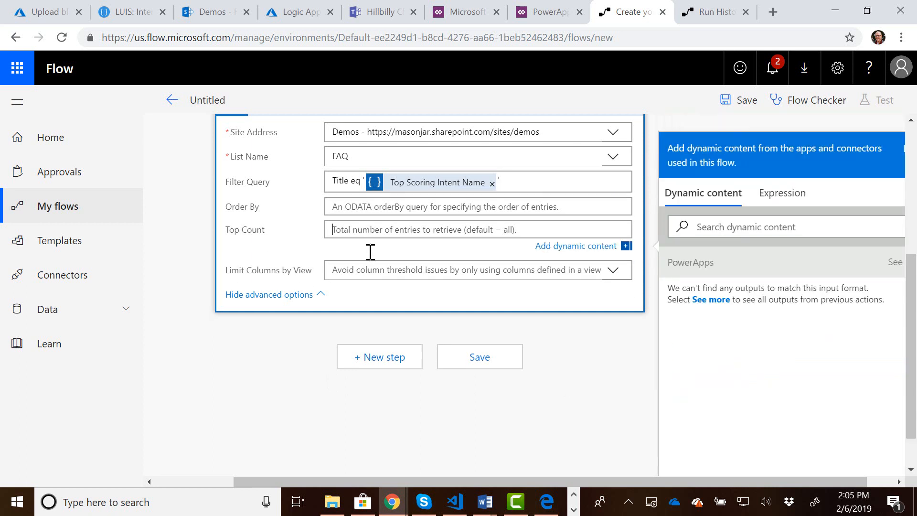
pyautogui.write('1')
pyautogui.click(289, 399)
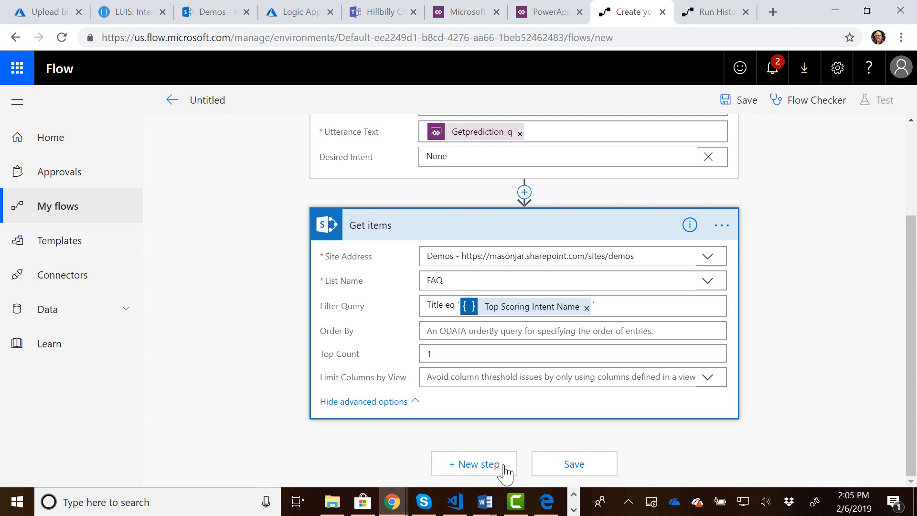
# Add an Initialize variable action after Get items.
pyautogui.click(469, 465)
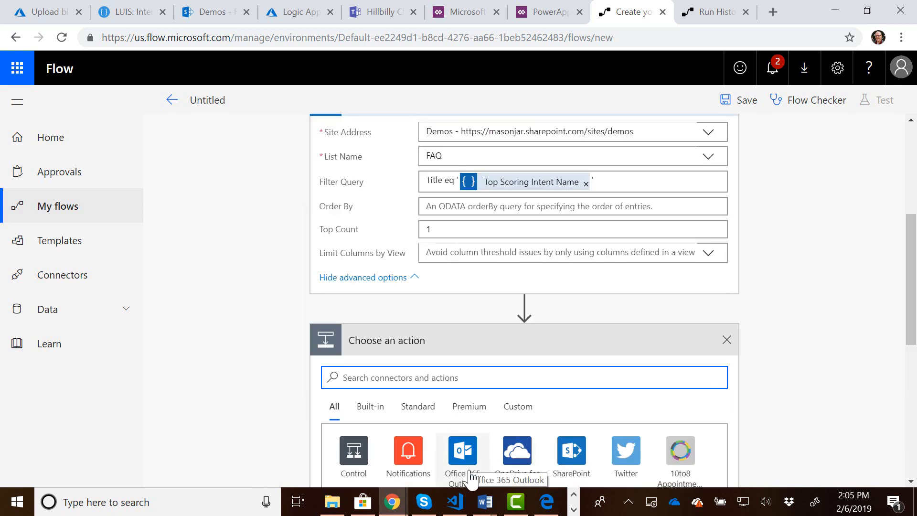
pyautogui.write('initia')
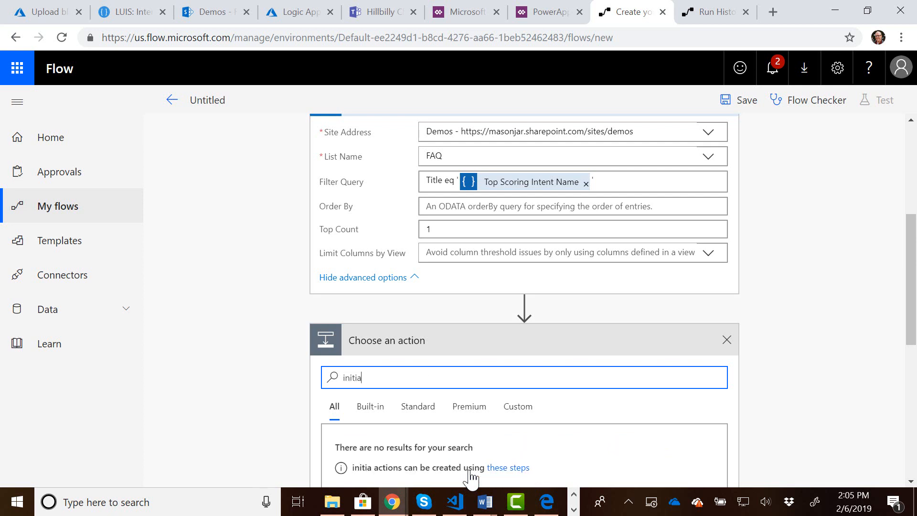
pyautogui.write('lize variable')
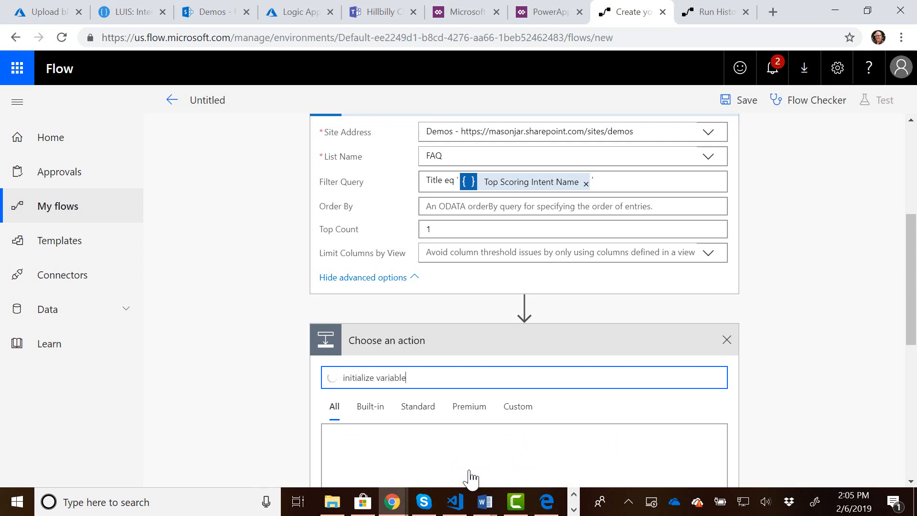
pyautogui.scroll(-2, 256, 396)
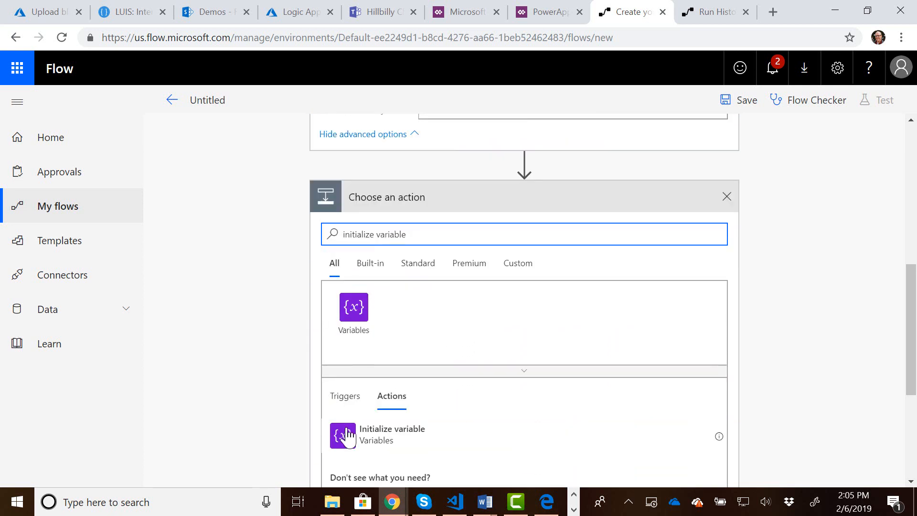
pyautogui.click(364, 445)
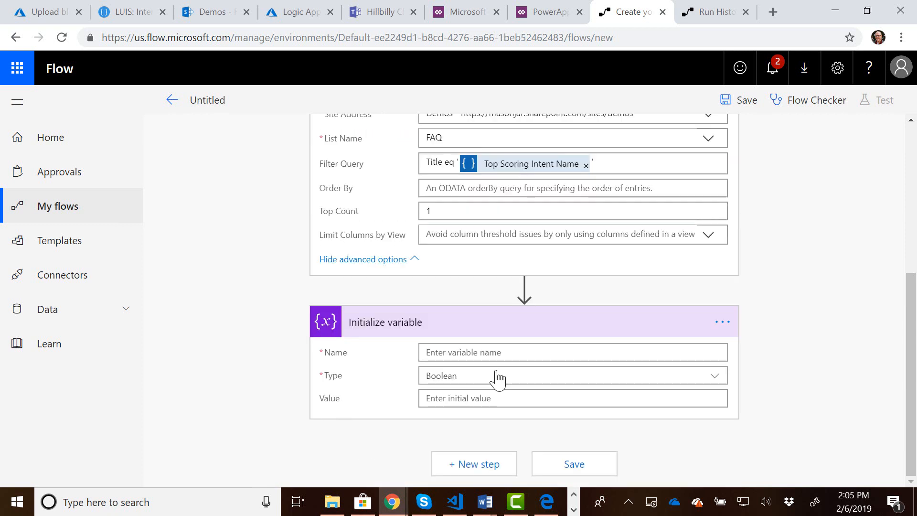
# Name the initialized variable response and set its type to String.
pyautogui.click(477, 352)
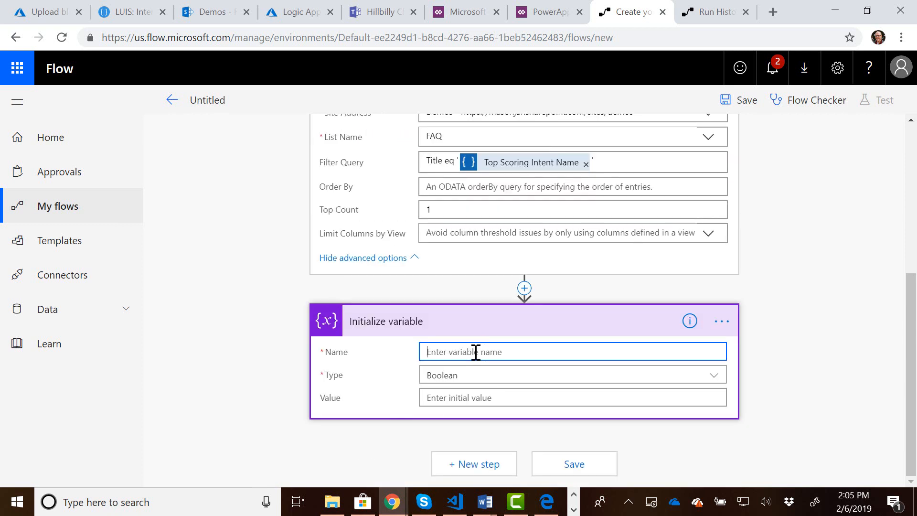
pyautogui.write('response')
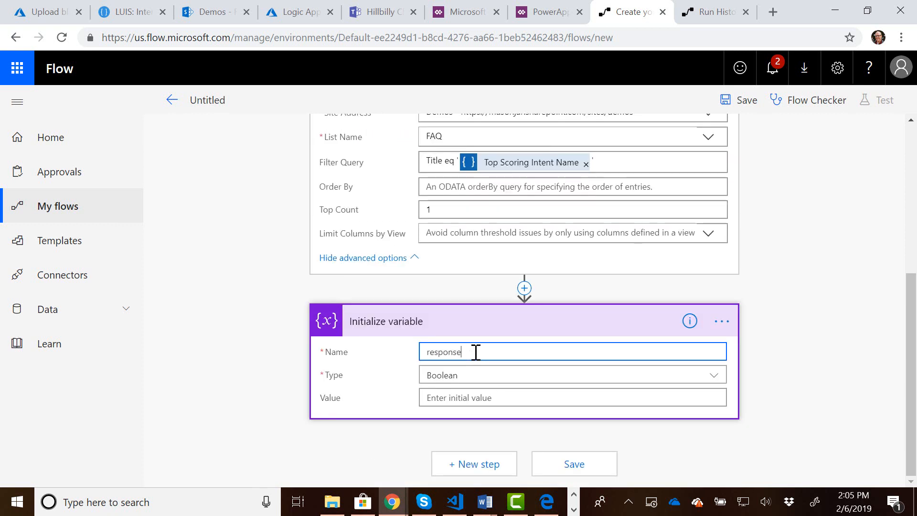
pyautogui.click(491, 376)
pyautogui.click(490, 313)
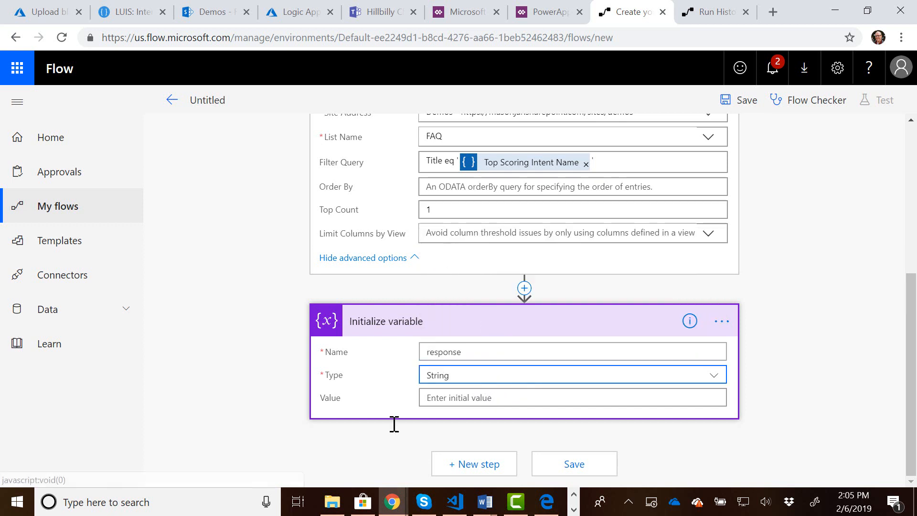
# Add a Set variable action after the Initialize variable action.
pyautogui.click(478, 465)
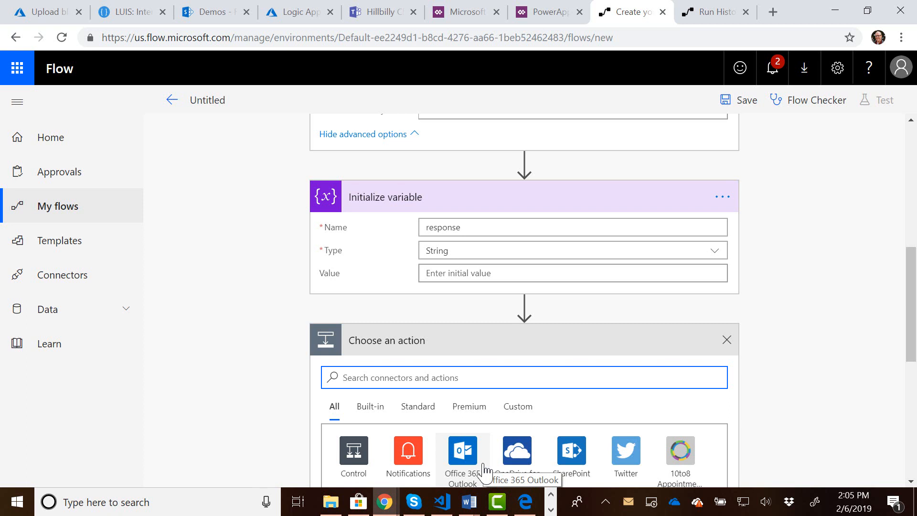
pyautogui.write('set variable')
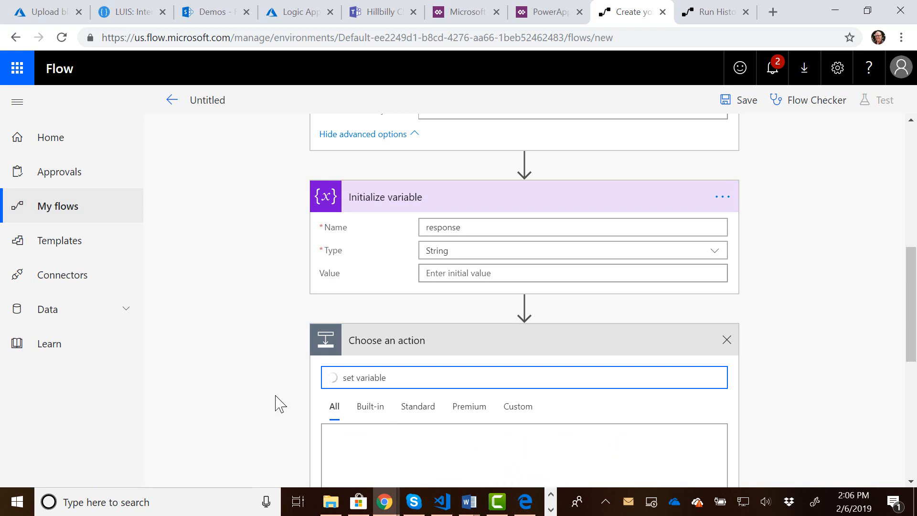
pyautogui.scroll(-3, 272, 395)
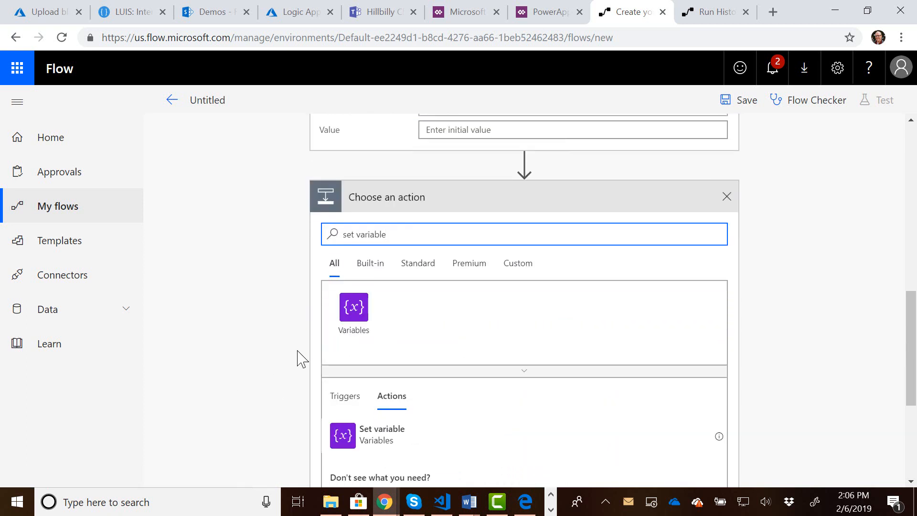
pyautogui.scroll(-3, 378, 354)
pyautogui.click(343, 302)
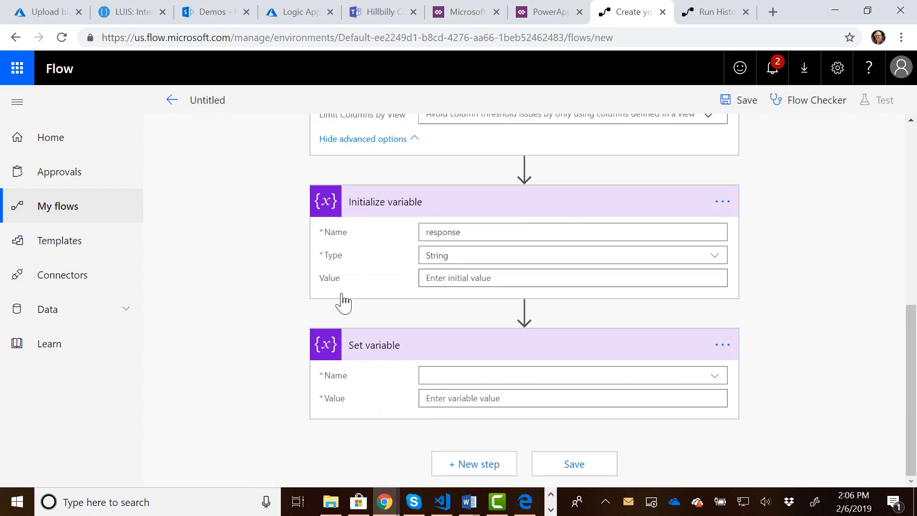
# Configure Set variable to assign the FAQ dynamic content from Get items to the response variable.
pyautogui.click(544, 381)
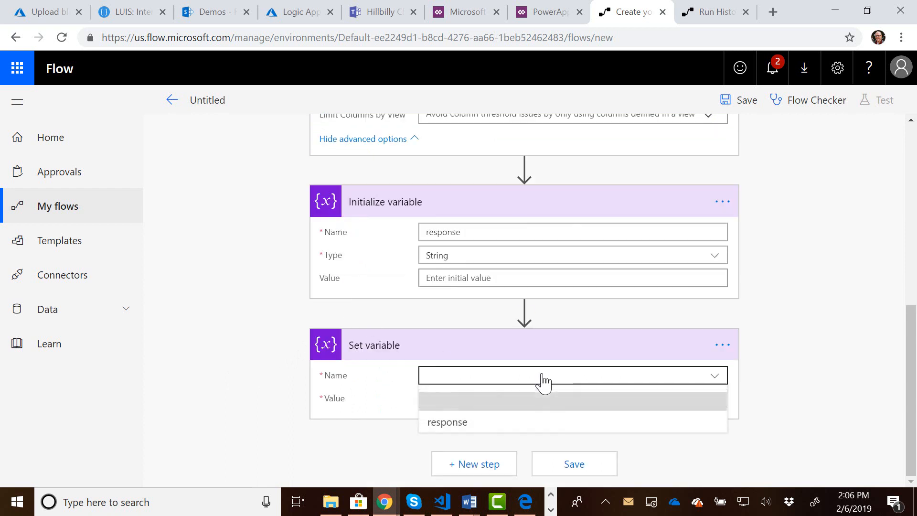
pyautogui.click(518, 382)
pyautogui.click(490, 424)
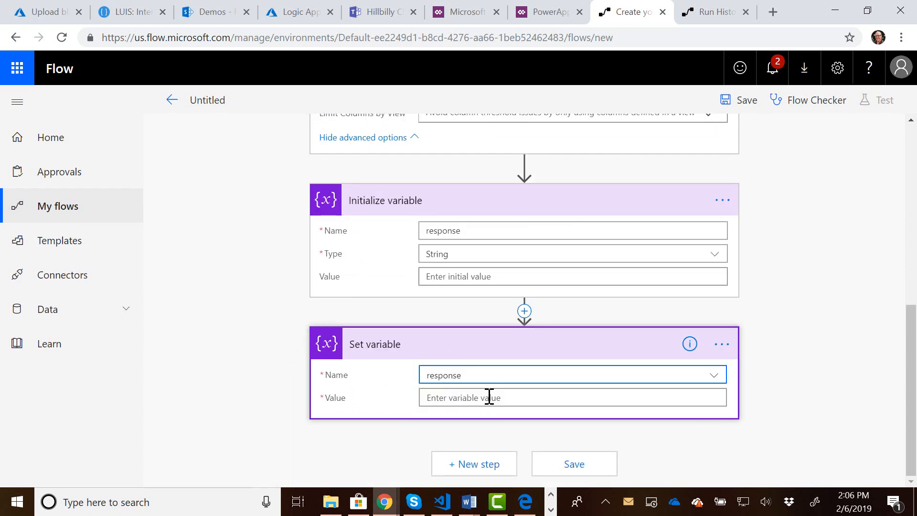
pyautogui.click(490, 398)
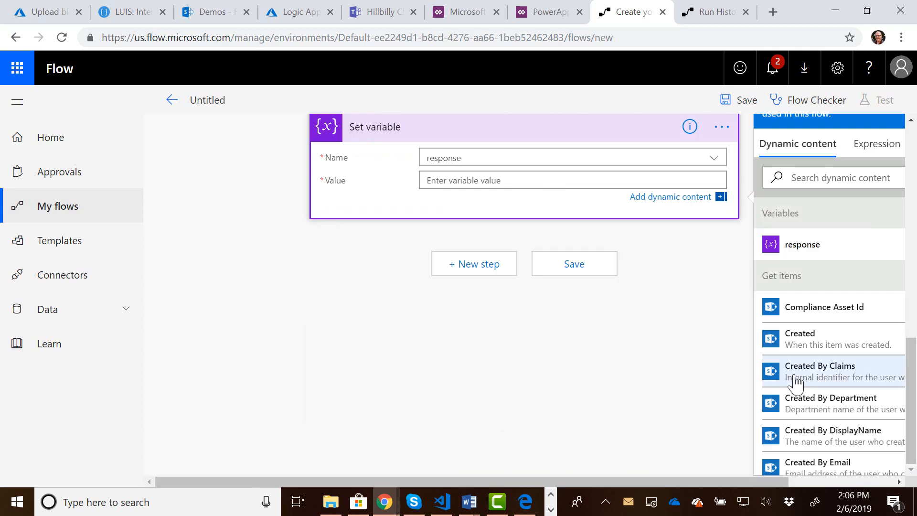
pyautogui.scroll(-5, 795, 379)
pyautogui.click(814, 357)
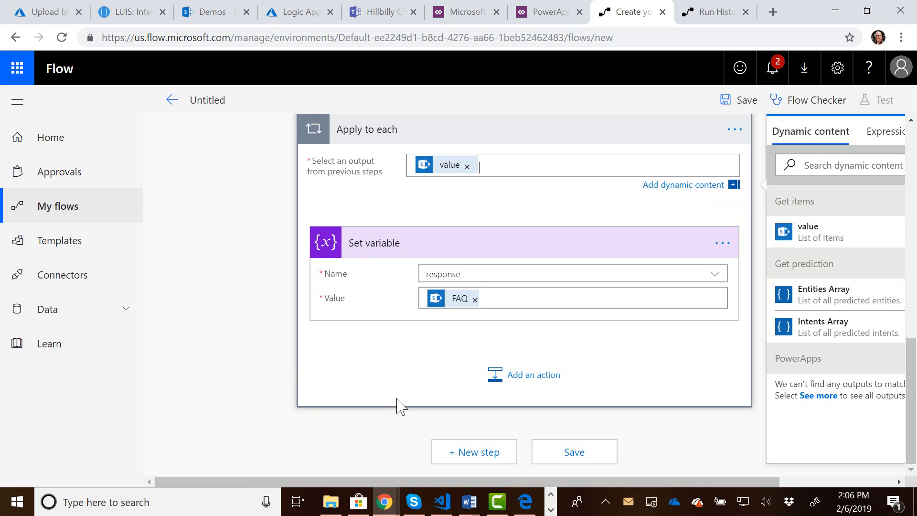
# Add a Respond to PowerApps action after the Apply to each loop.
pyautogui.click(477, 454)
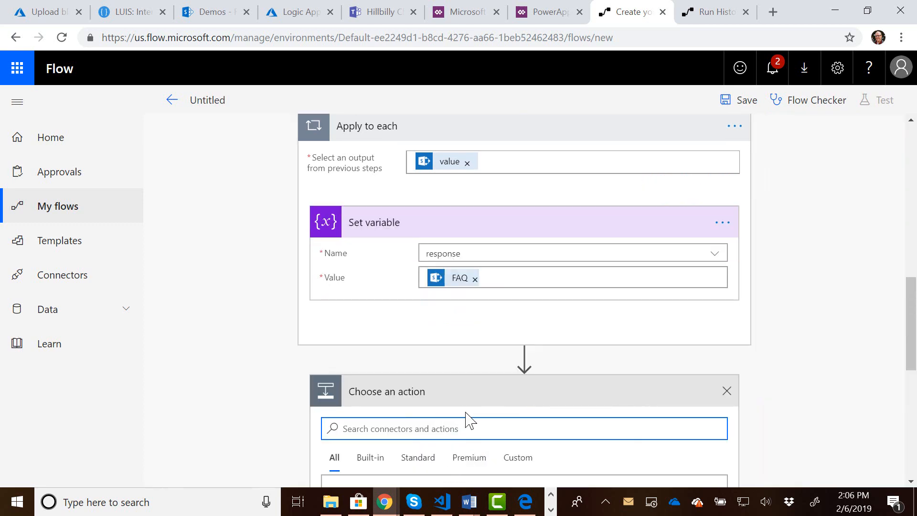
pyautogui.scroll(-4, 451, 430)
pyautogui.scroll(1, 440, 288)
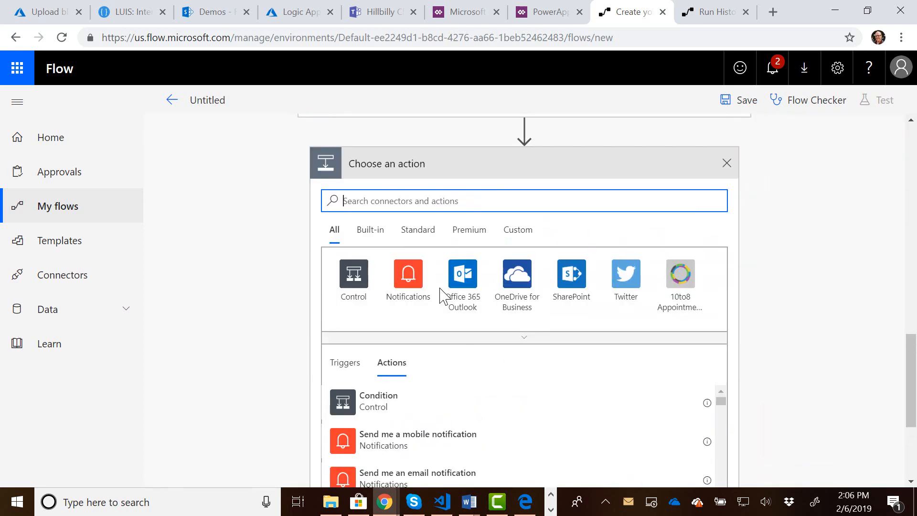
pyautogui.write('power')
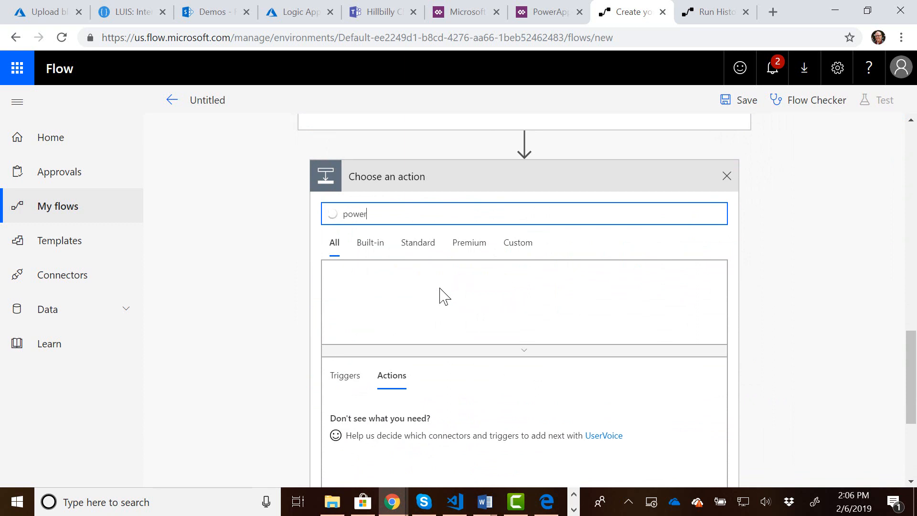
pyautogui.write('apps')
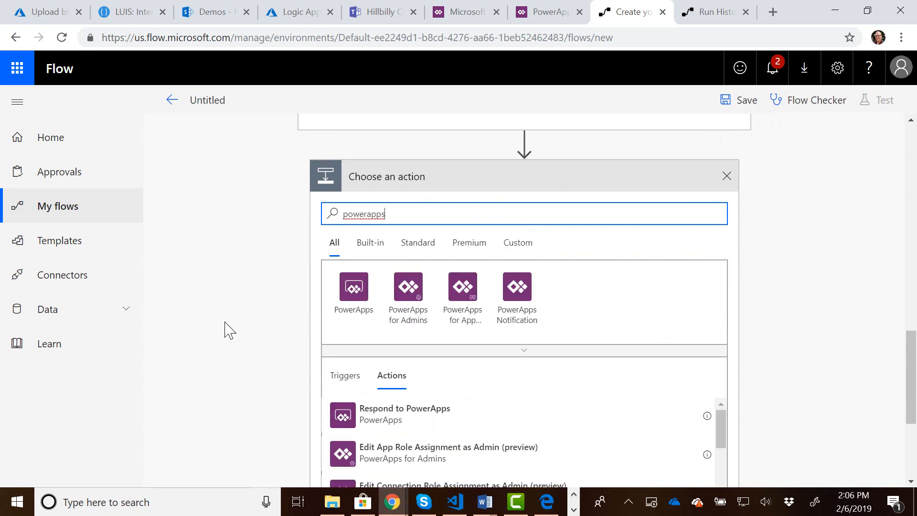
pyautogui.click(401, 420)
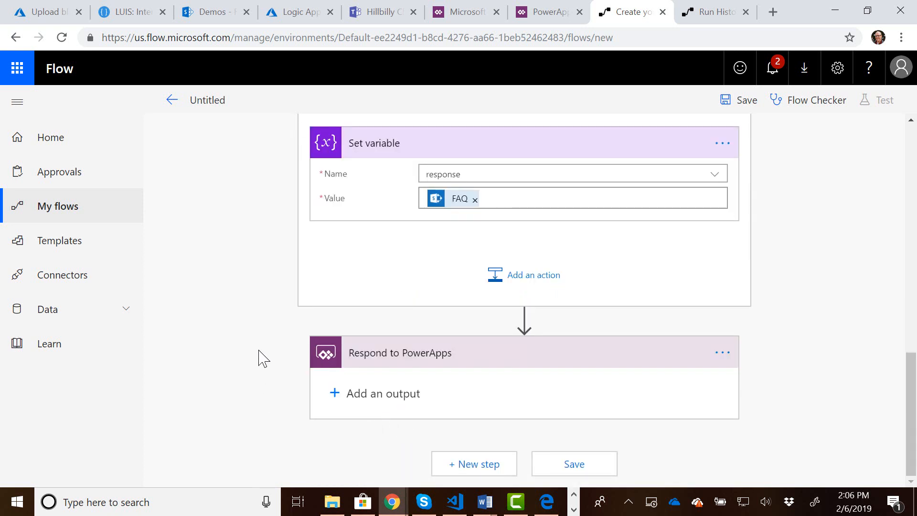
# Add a text output named response to Respond to PowerApps and set its value to the response variable.
pyautogui.click(342, 393)
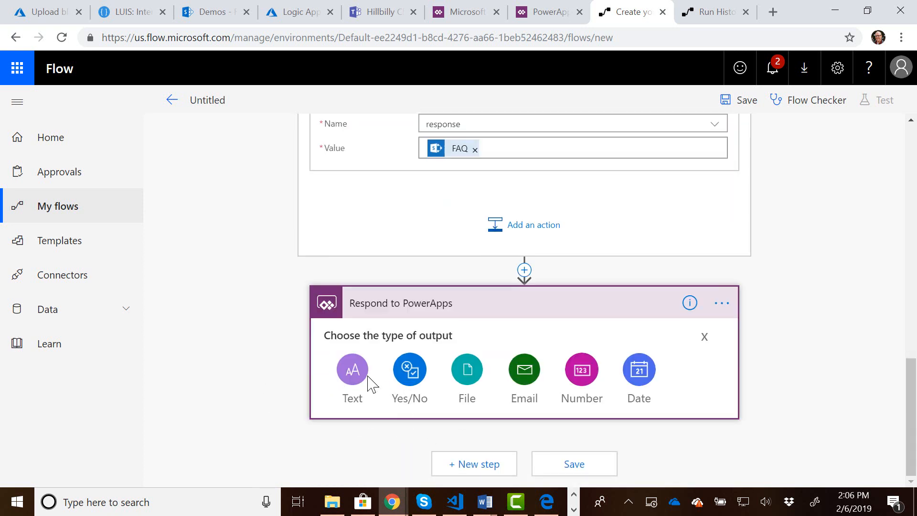
pyautogui.click(360, 376)
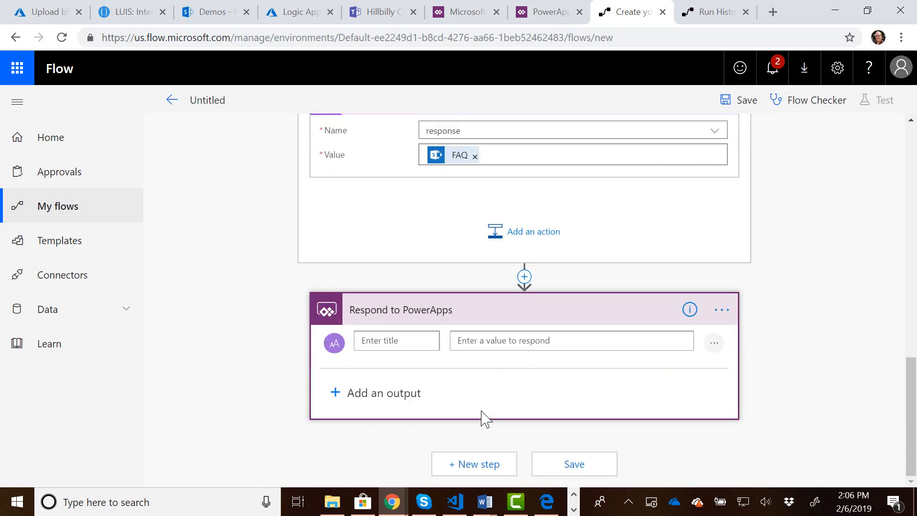
pyautogui.click(399, 340)
pyautogui.write('response')
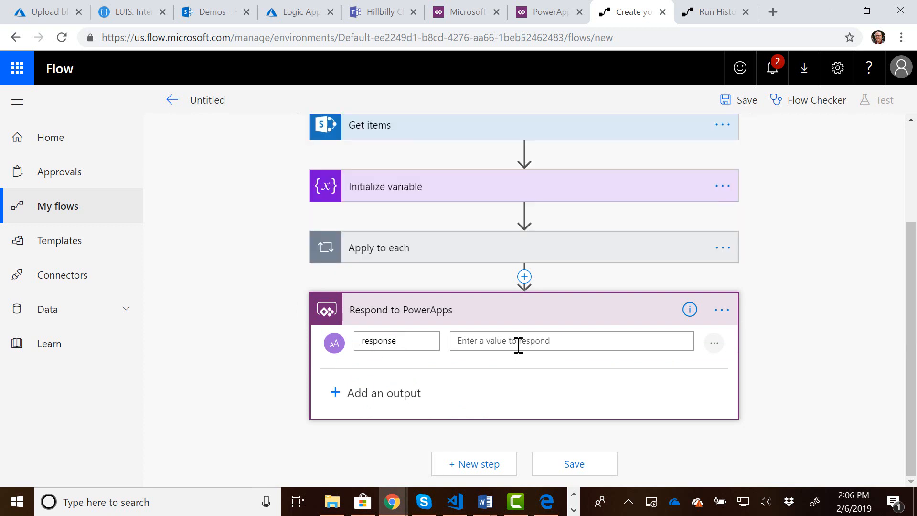
pyautogui.click(519, 345)
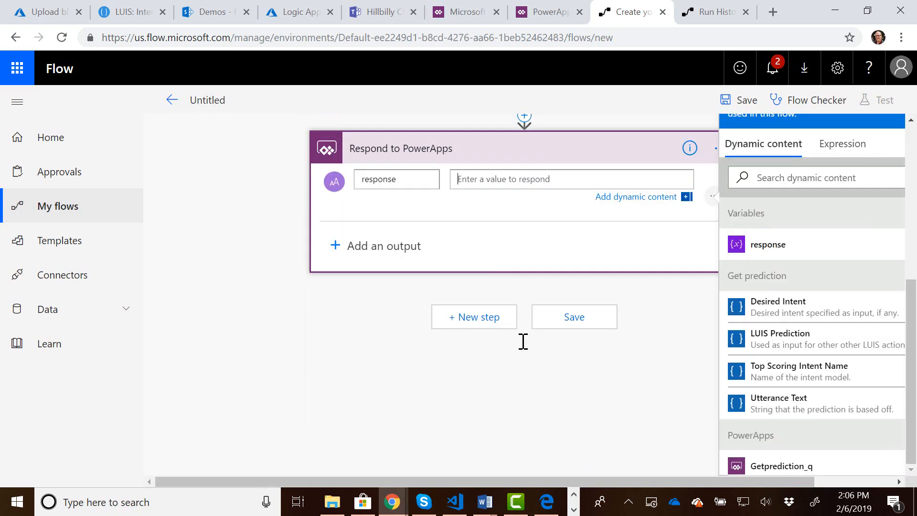
pyautogui.click(766, 258)
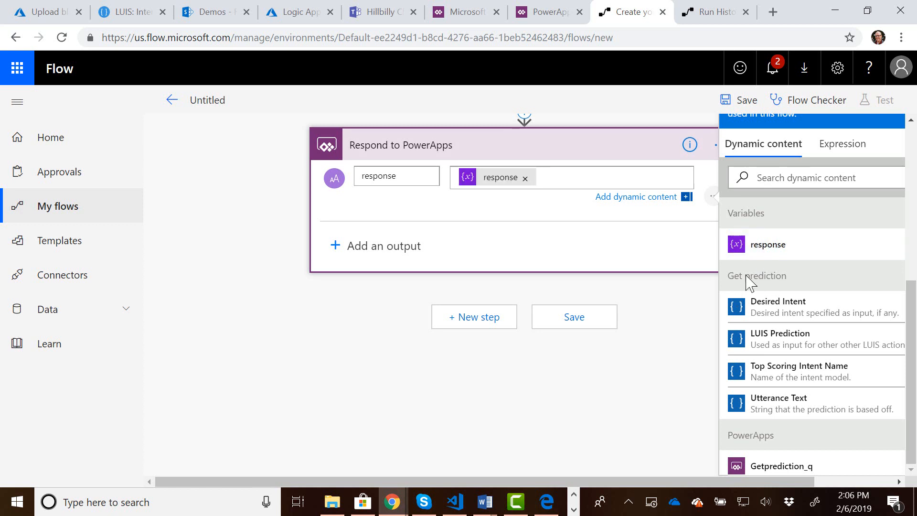
# Review the sequence of flow actions and save the new flow.
pyautogui.scroll(6, 376, 461)
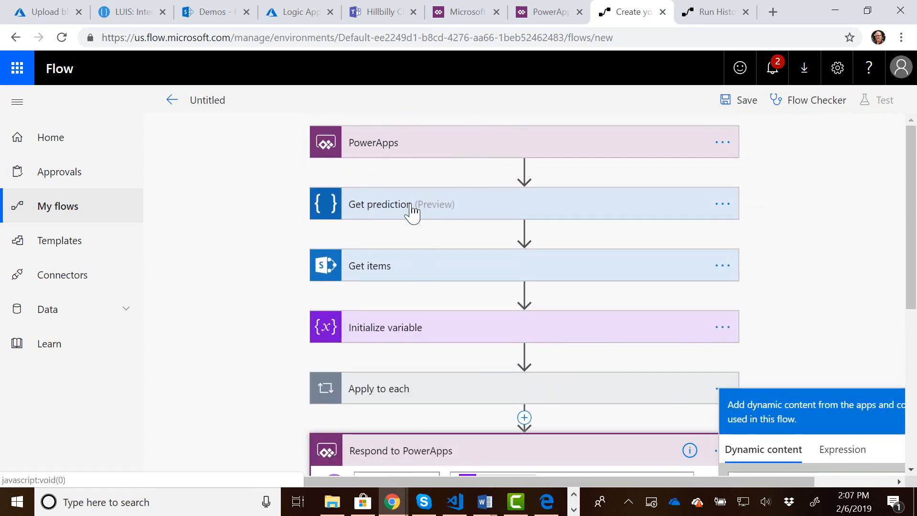
pyautogui.scroll(-1, 404, 253)
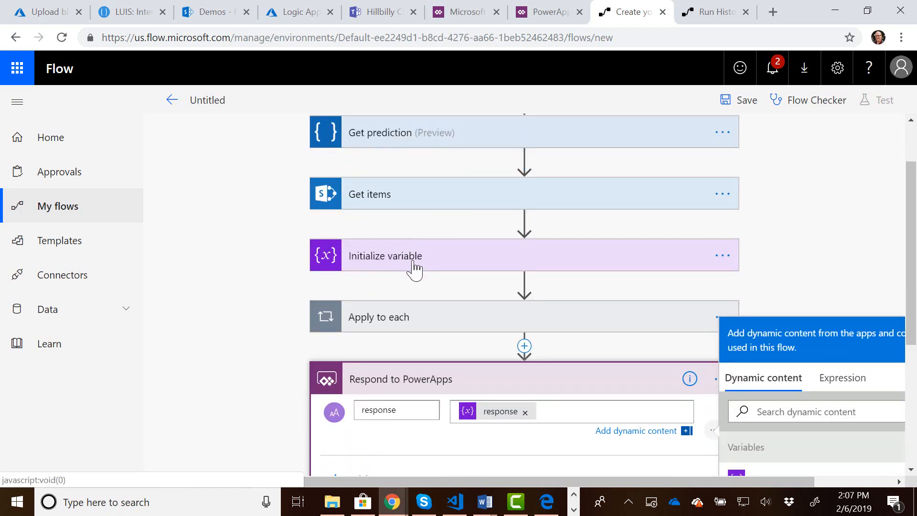
pyautogui.scroll(-3, 415, 268)
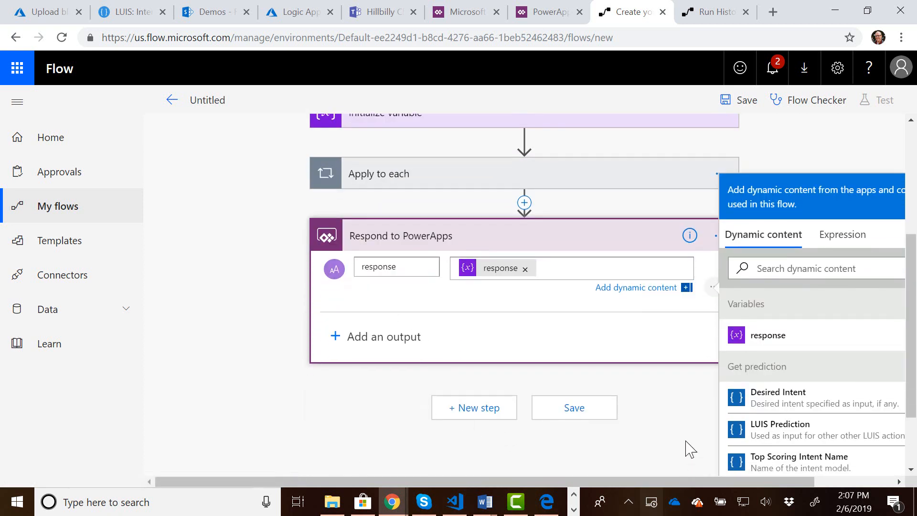
pyautogui.click(586, 409)
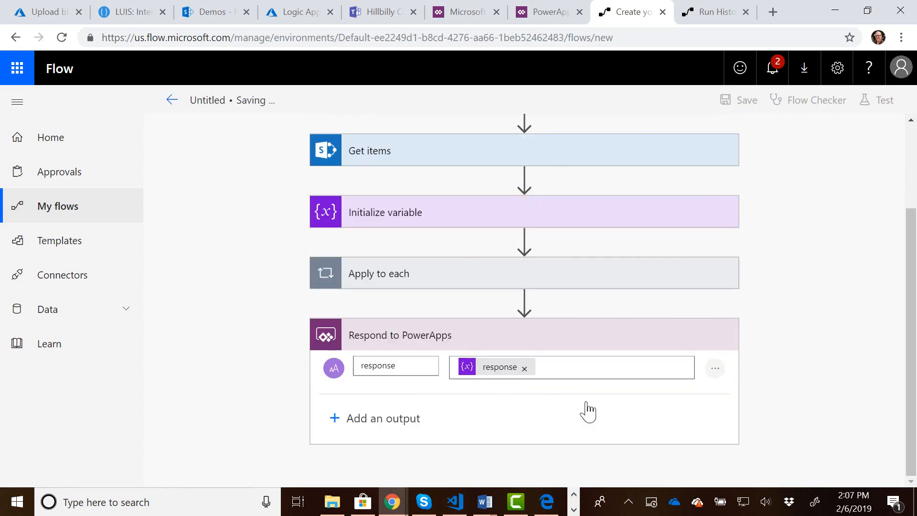
# Rename the flow to Hillbilly Chat Flow and save it again.
pyautogui.scroll(3, 578, 417)
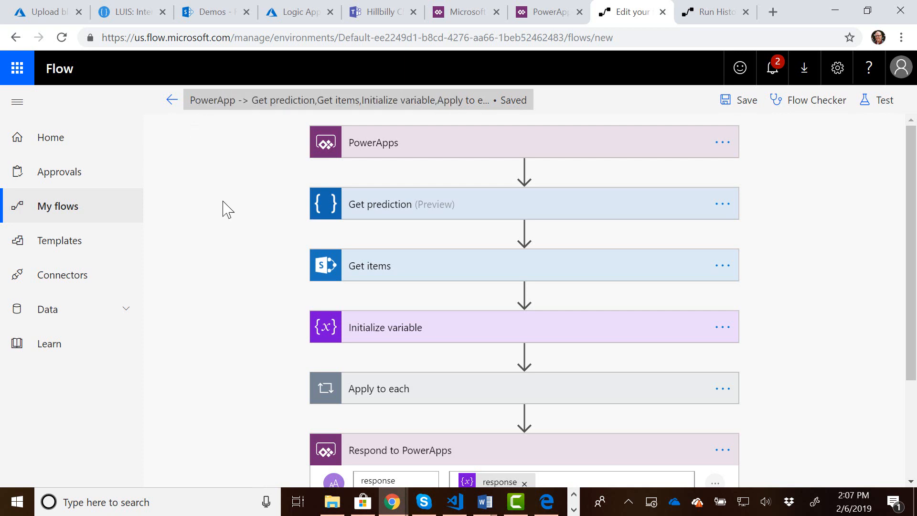
pyautogui.click(446, 100)
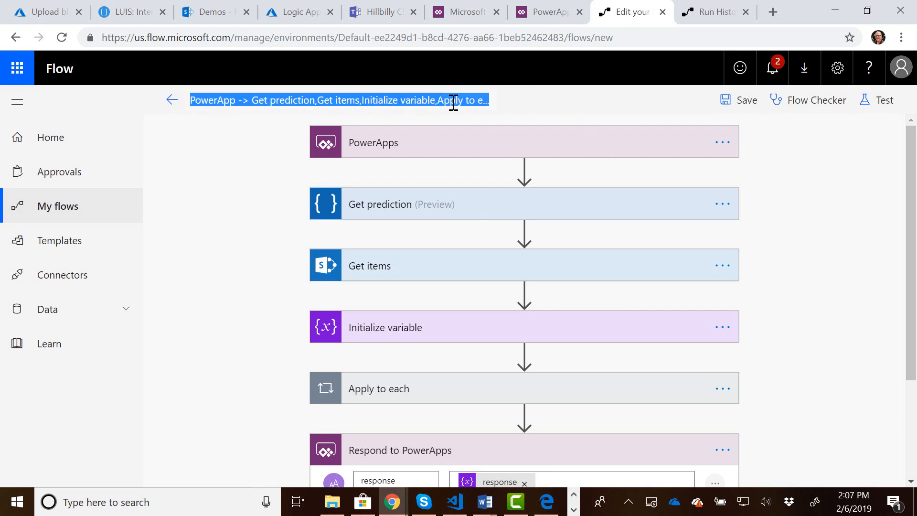
pyautogui.write('Hillbillky')
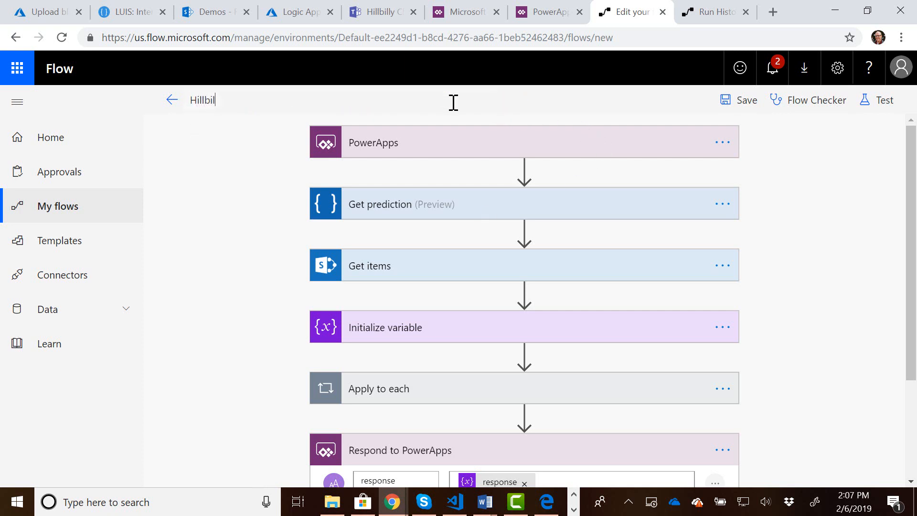
pyautogui.press('BackSpace')
pyautogui.press('BackSpace')
pyautogui.write('y Chat Flow')
pyautogui.click(738, 112)
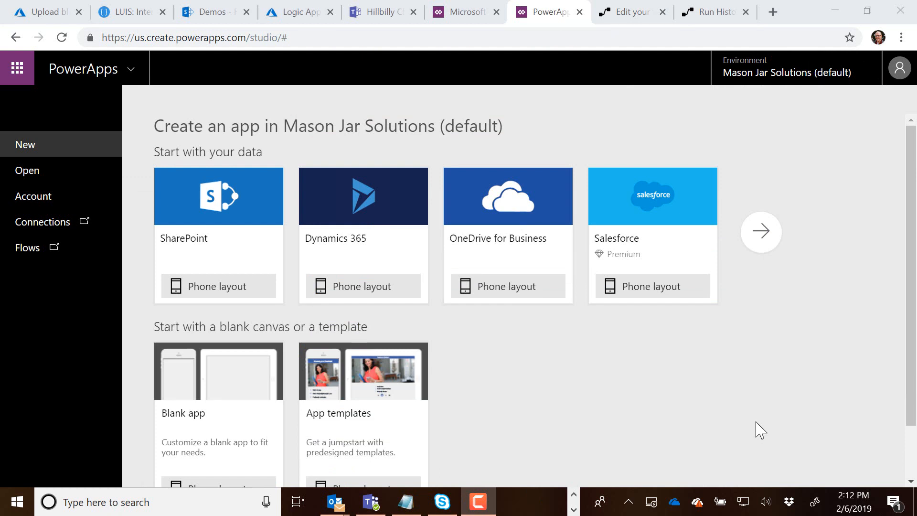
# In PowerApps Studio, create a blank app with the phone layout and skip the welcome dialog.
pyautogui.scroll(-1, 566, 363)
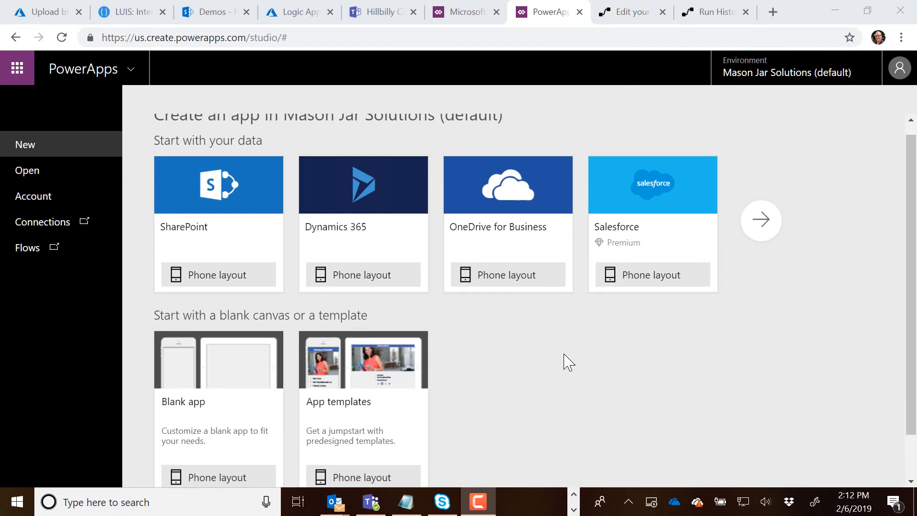
pyautogui.scroll(-1, 568, 362)
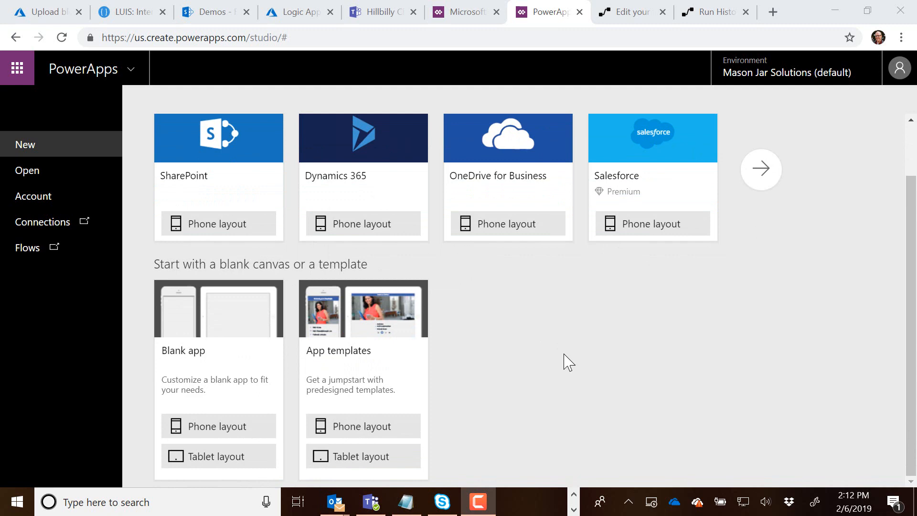
pyautogui.click(214, 432)
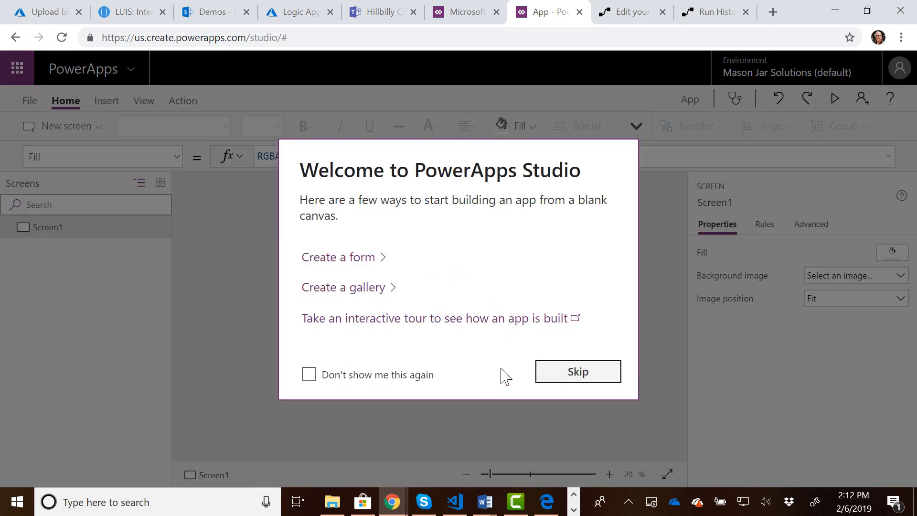
pyautogui.click(584, 379)
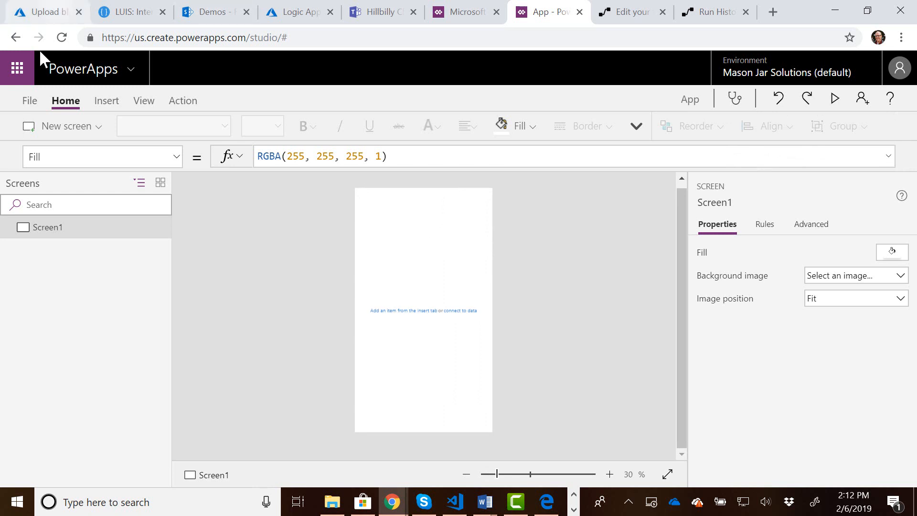
# Insert a text input control on the blank screen.
pyautogui.click(105, 105)
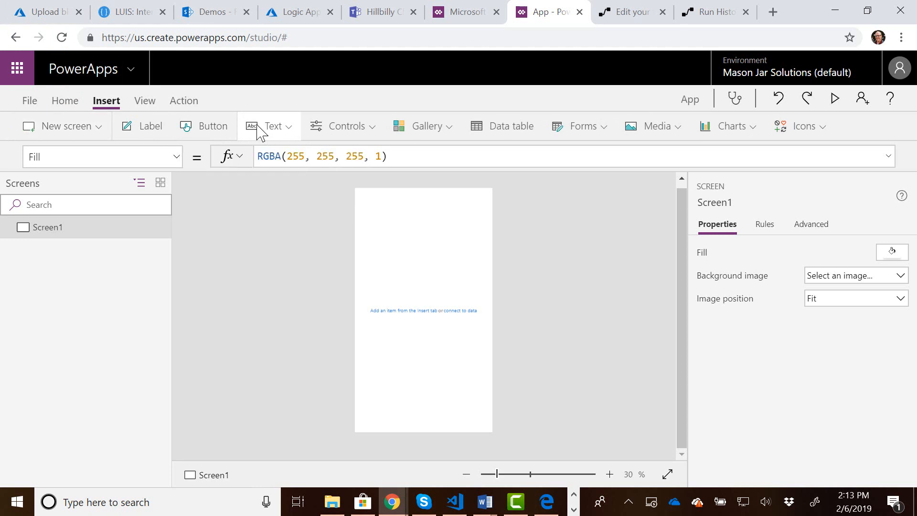
pyautogui.click(276, 136)
pyautogui.click(274, 138)
pyautogui.click(275, 138)
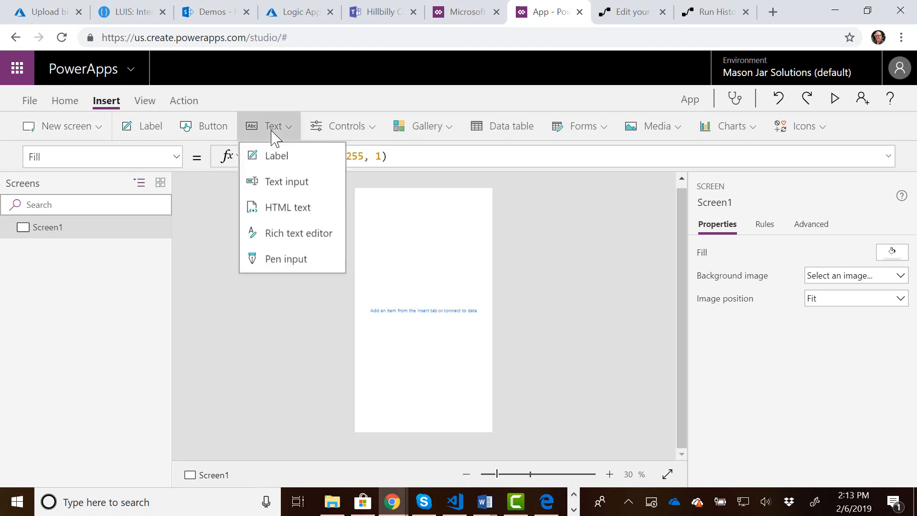
pyautogui.click(286, 180)
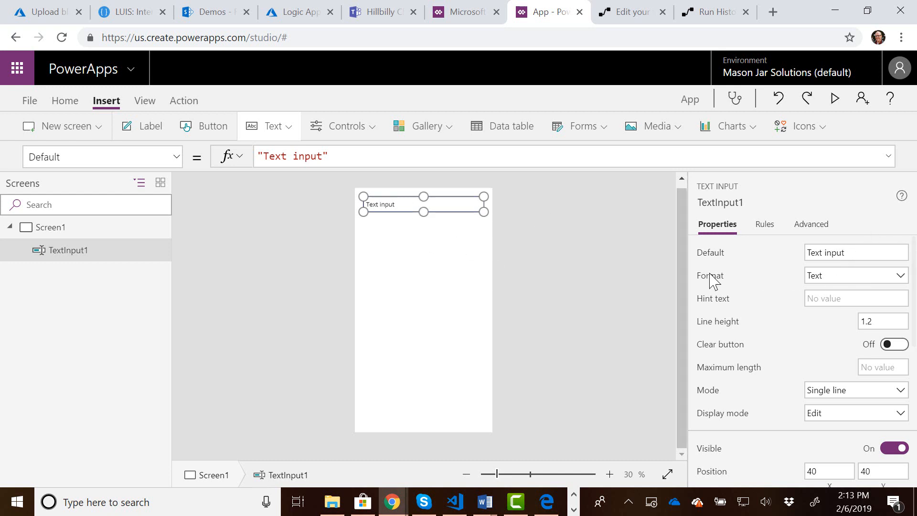
# Set the text input's default text to "Whatcha need?".
pyautogui.click(874, 250)
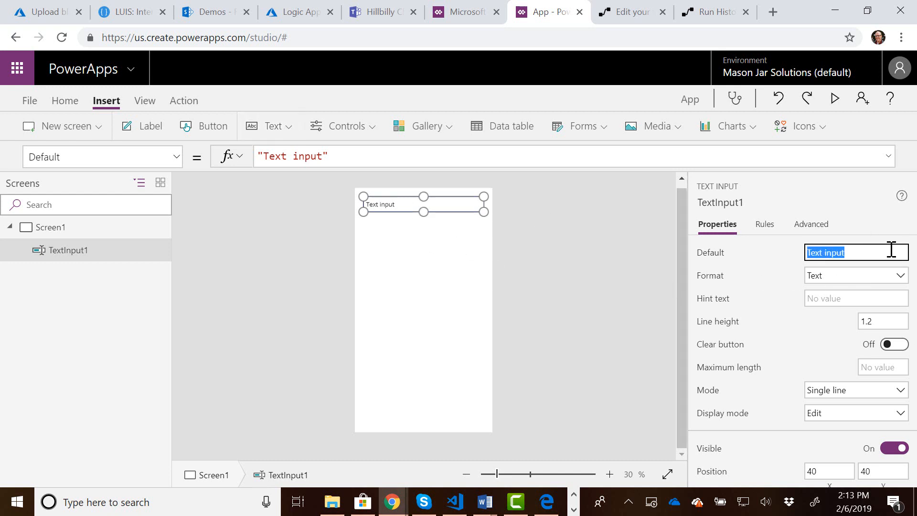
pyautogui.write('Whatcha need?')
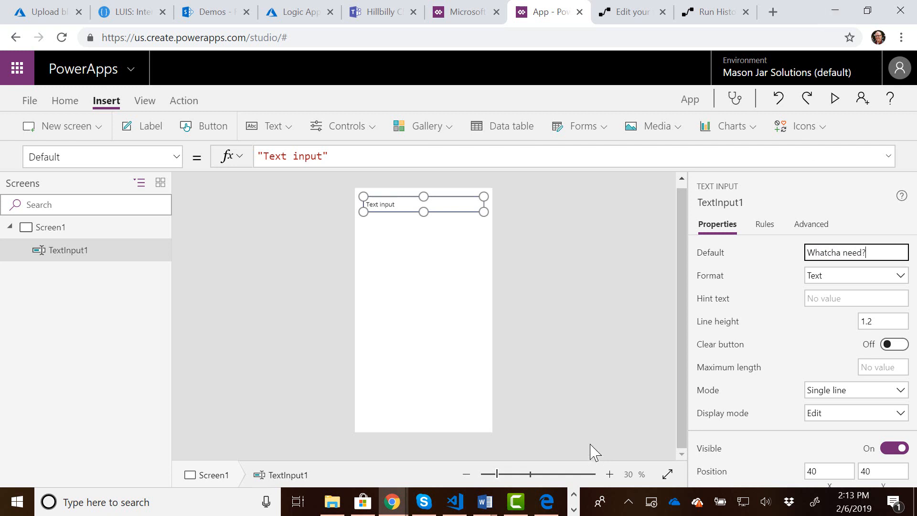
pyautogui.click(500, 329)
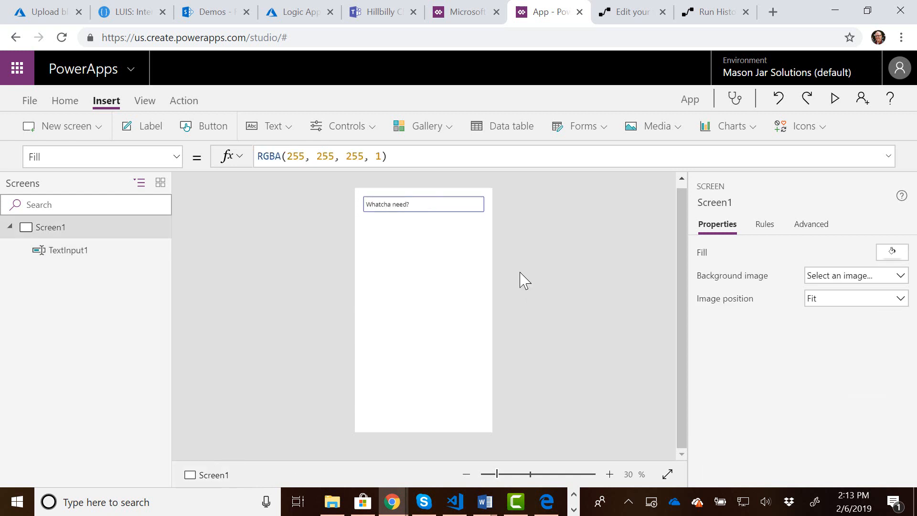
# Insert a button just below the text input, aligned with its right edge, and set its text to Submit.
pyautogui.click(211, 127)
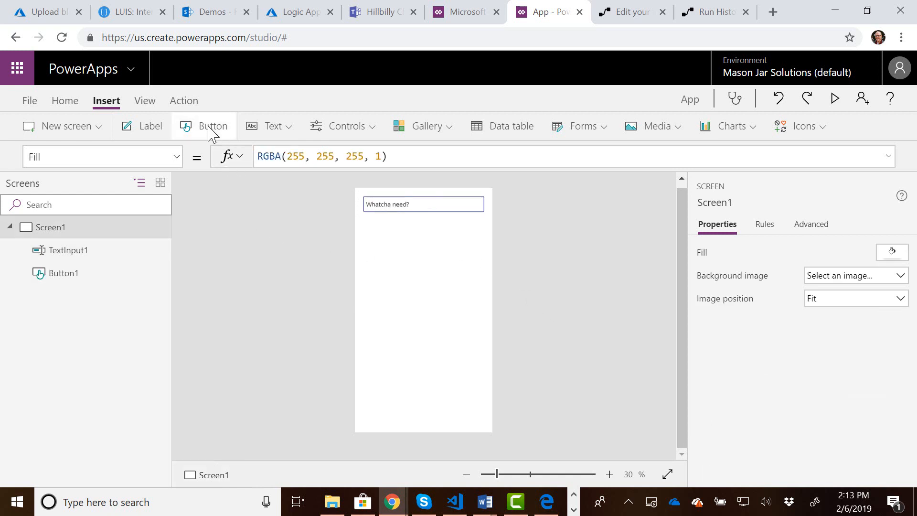
pyautogui.moveTo(418, 211); pyautogui.dragTo(470, 223)
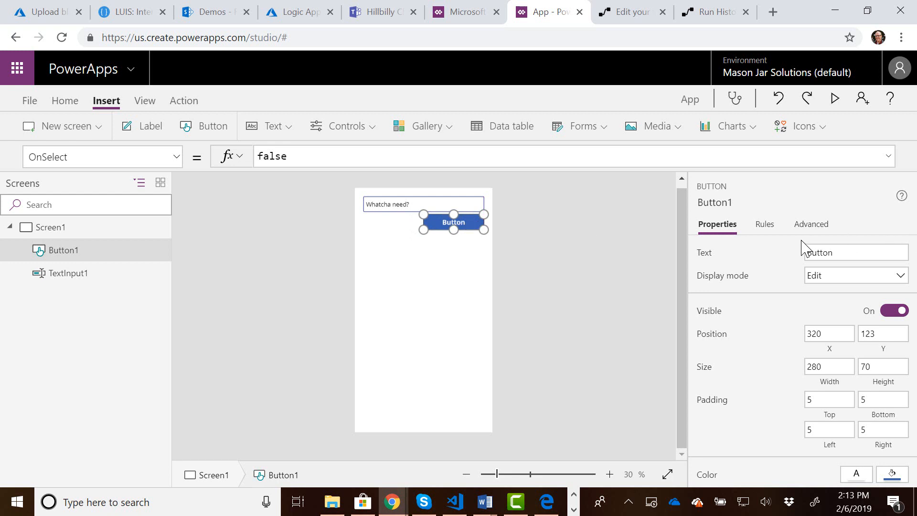
pyautogui.click(844, 255)
pyautogui.doubleClick(843, 255)
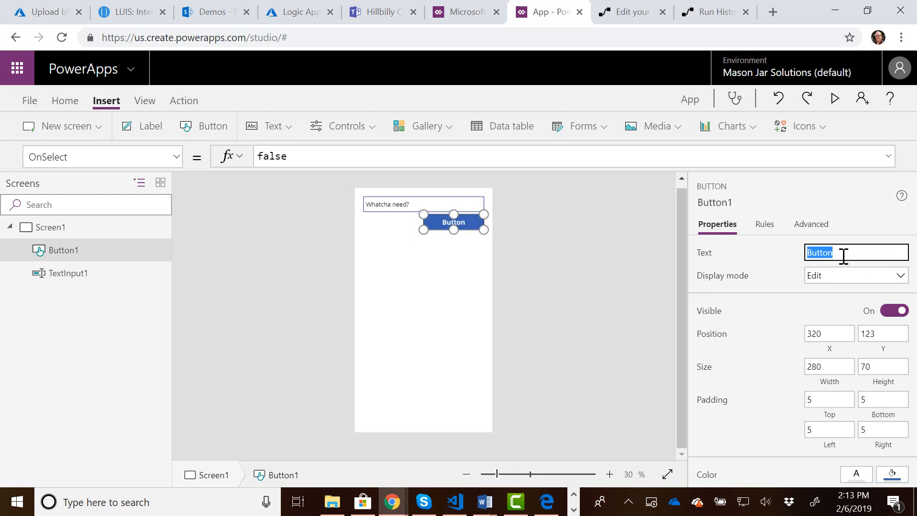
pyautogui.write('Submit')
pyautogui.click(301, 339)
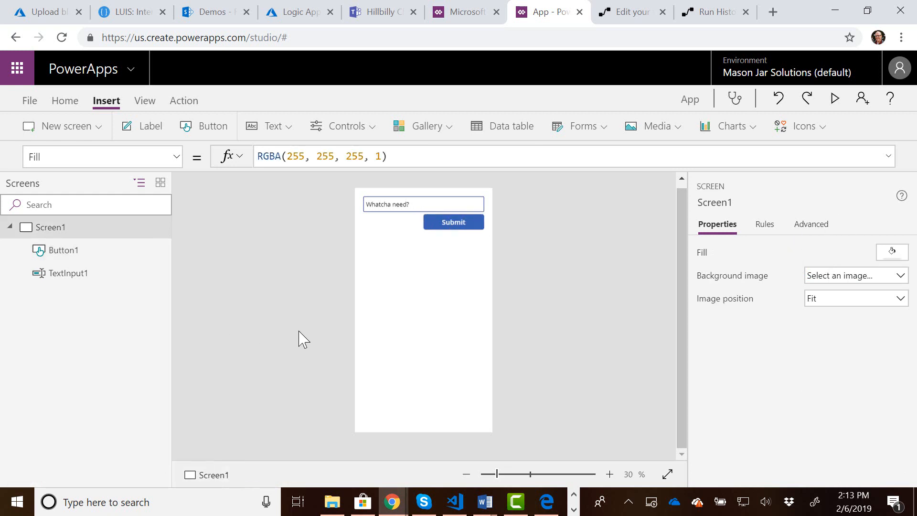
# Insert an HTML text control about 560 wide and stretch it to fill most of the screen below the Submit button.
pyautogui.click(290, 127)
pyautogui.click(289, 207)
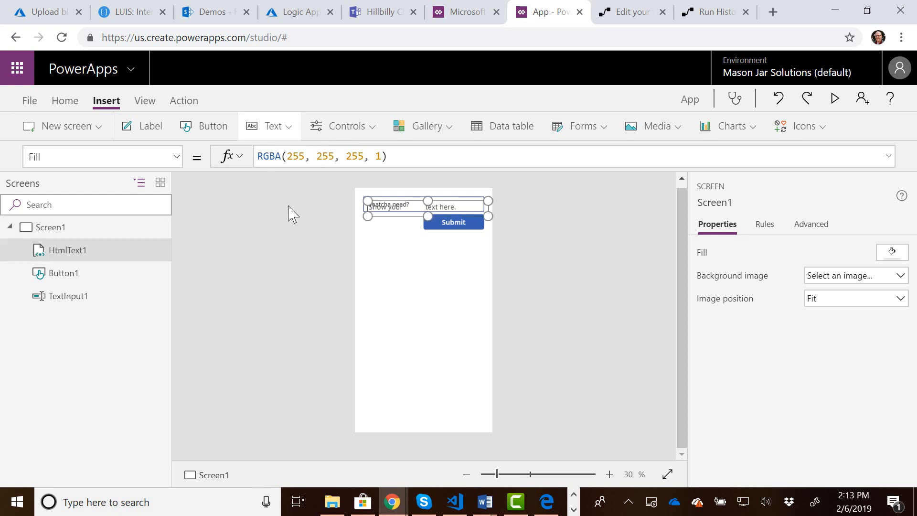
pyautogui.moveTo(406, 214); pyautogui.dragTo(437, 407)
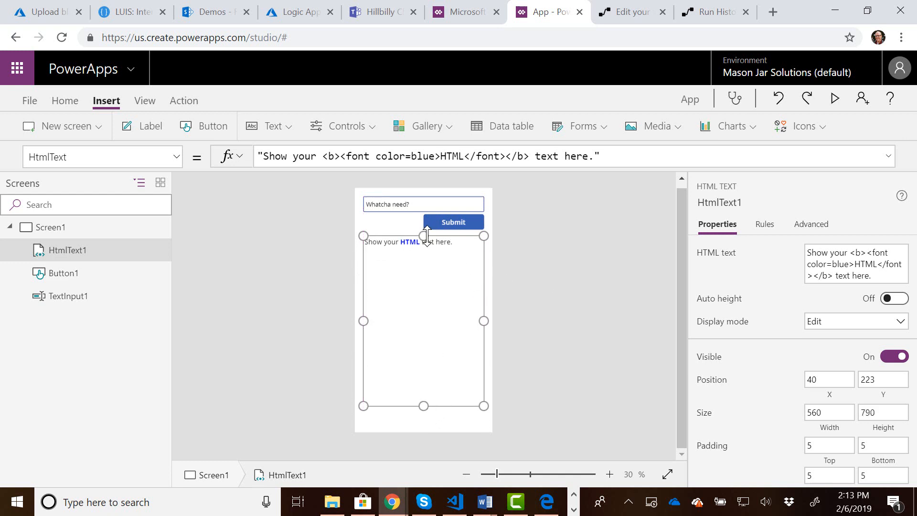
pyautogui.moveTo(427, 236); pyautogui.dragTo(427, 230)
pyautogui.click(565, 264)
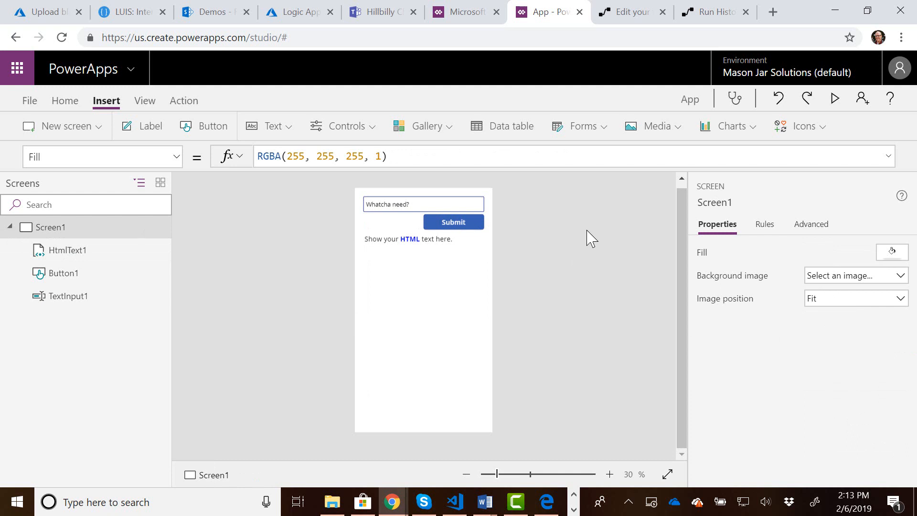
# Attach the Hillbilly Chat Flow to the Submit button's OnSelect and run it with TextInput1.Text as its parameter.
pyautogui.click(456, 225)
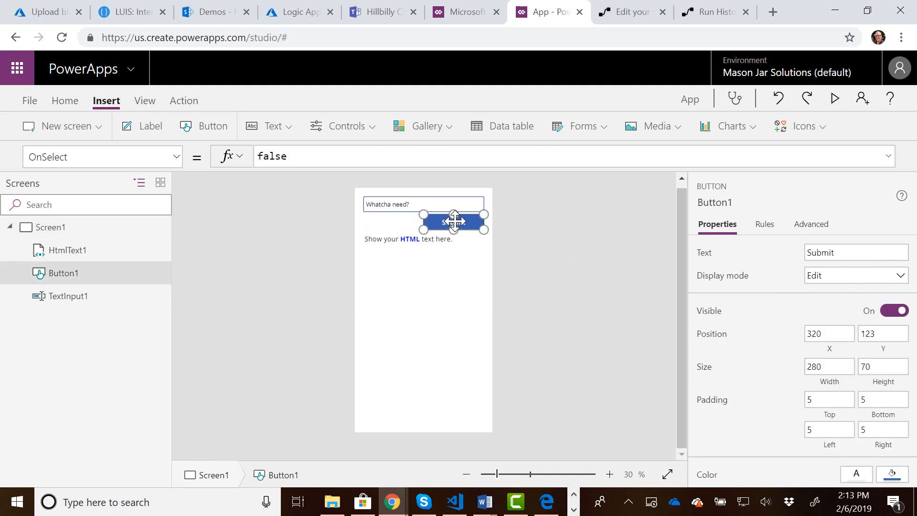
pyautogui.click(187, 102)
pyautogui.click(374, 138)
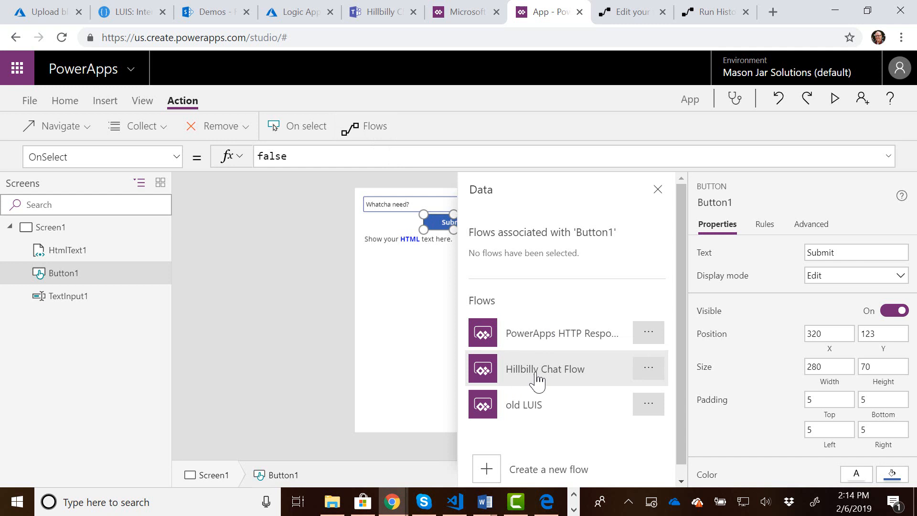
pyautogui.click(538, 379)
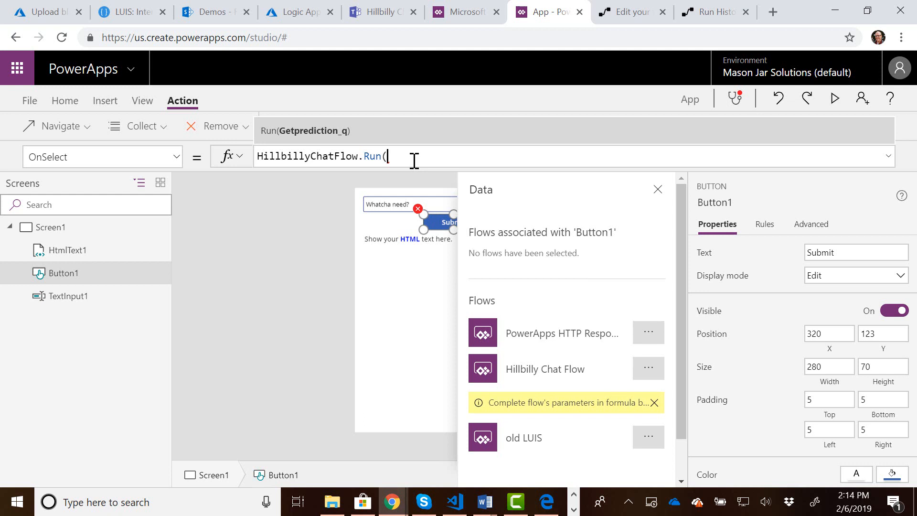
pyautogui.write('Text')
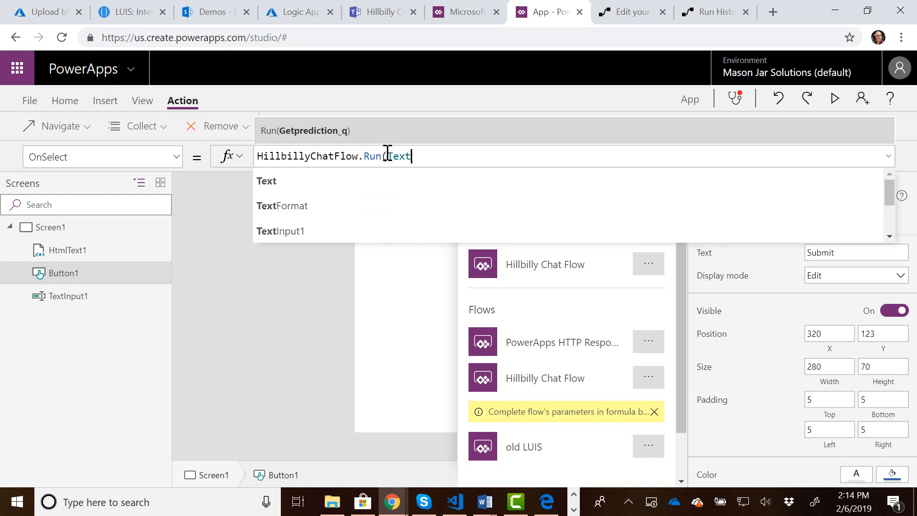
pyautogui.click(288, 232)
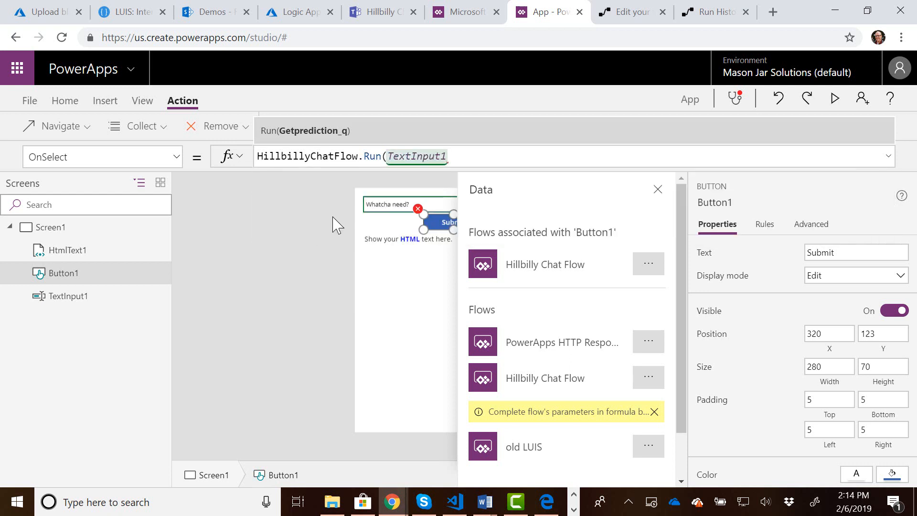
pyautogui.write('.Te')
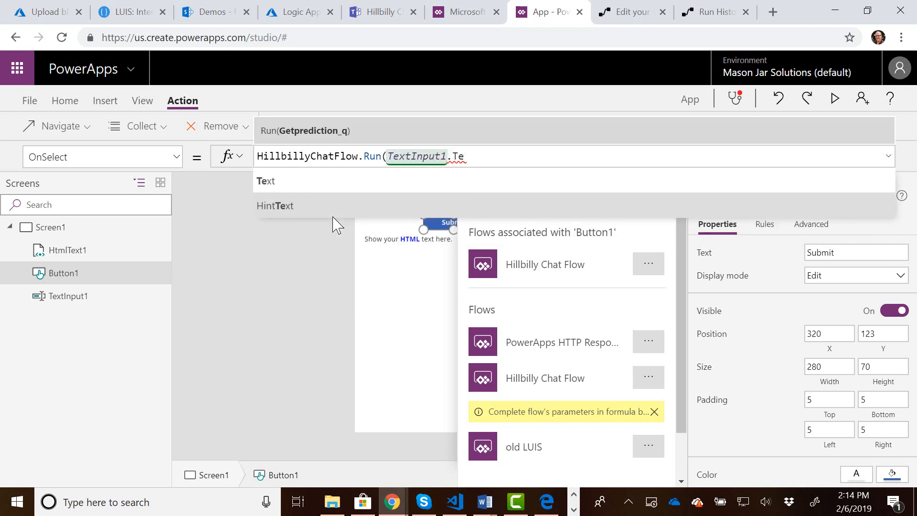
pyautogui.click(360, 187)
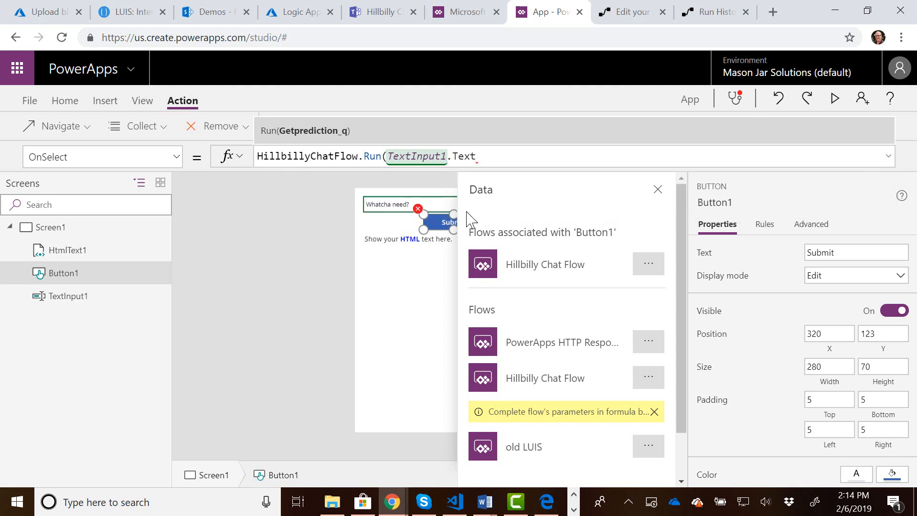
pyautogui.write(')')
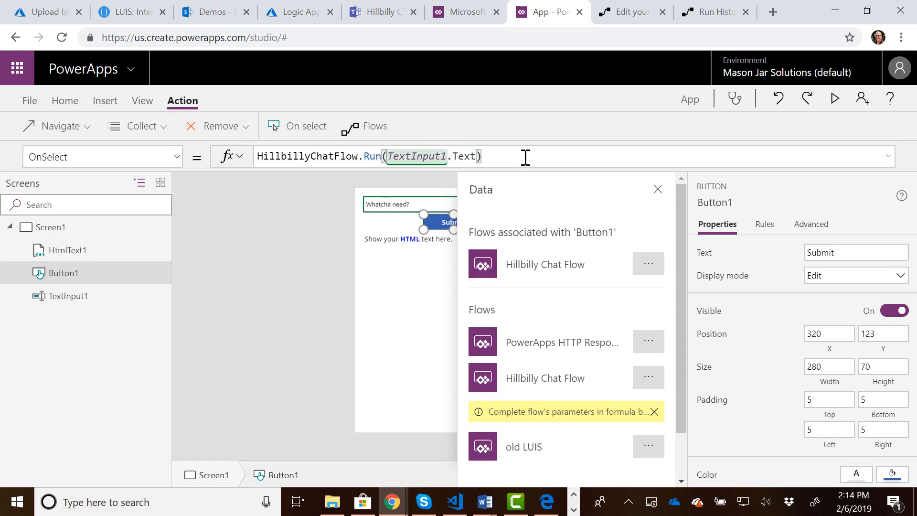
# Wrap the Submit button's flow call in ClearCollect so its result is stored in a collection named response.
pyautogui.press('Home')
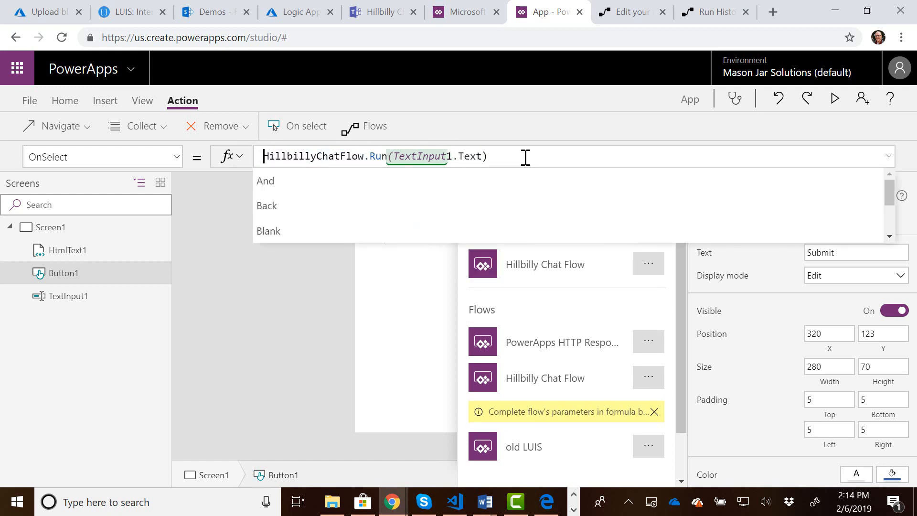
pyautogui.press('Left')
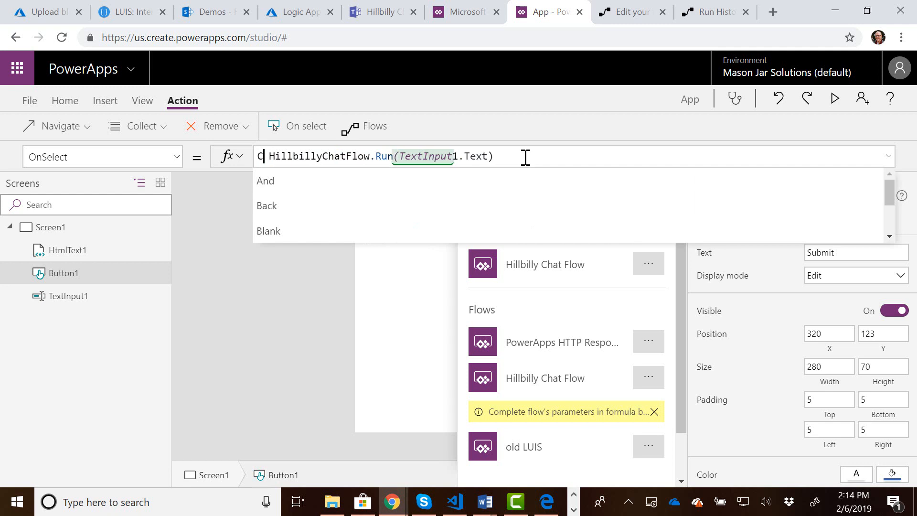
pyautogui.write('Clea')
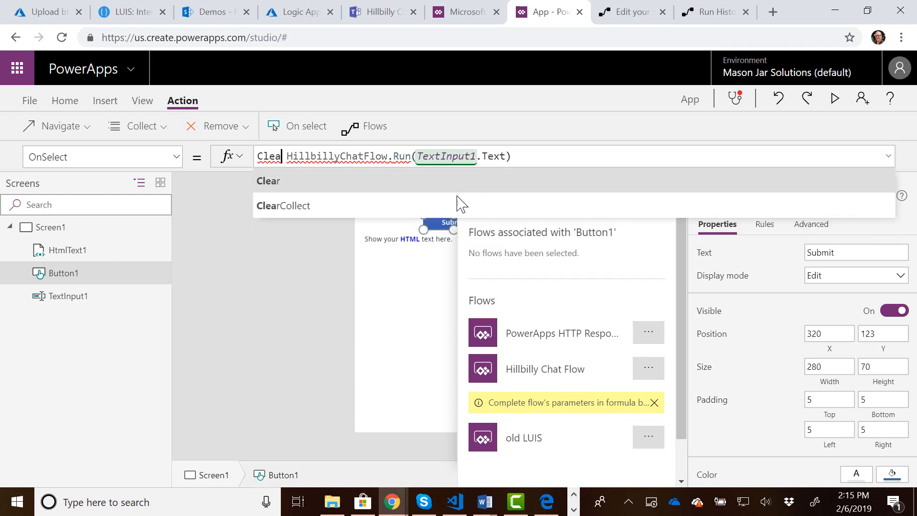
pyautogui.click(352, 206)
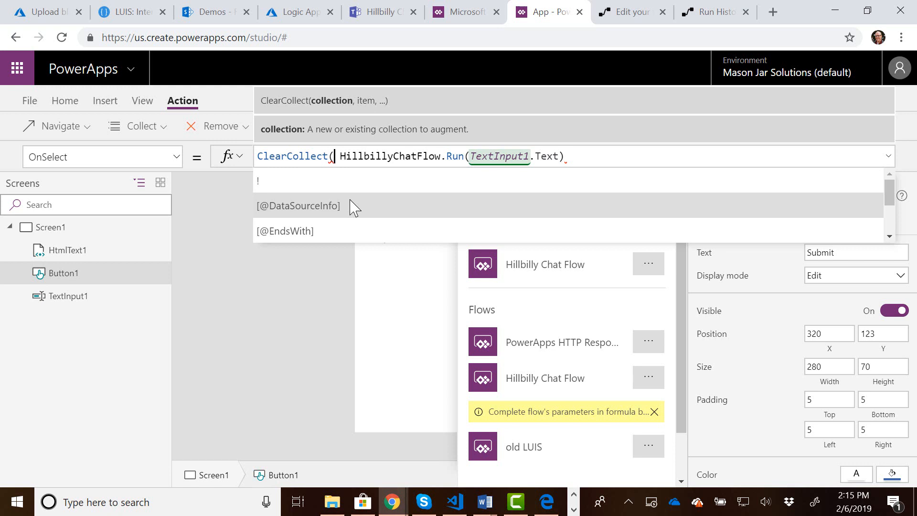
pyautogui.write('response,')
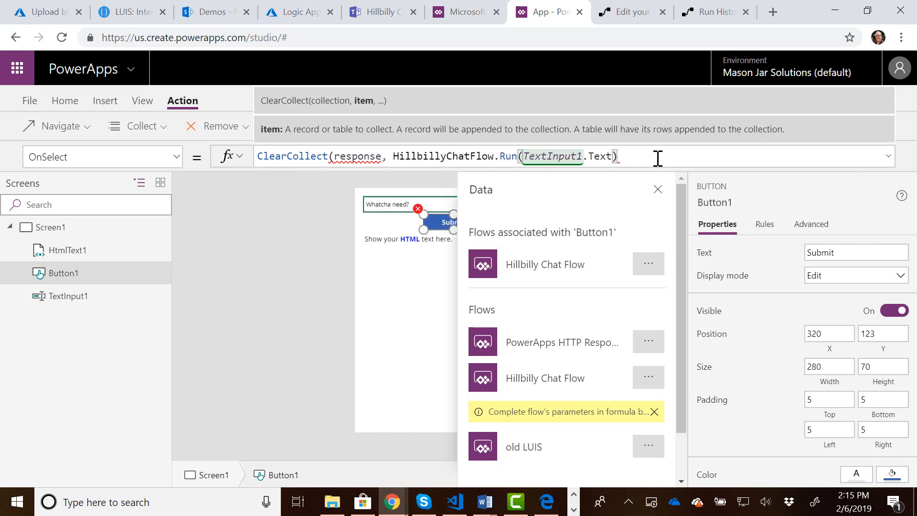
pyautogui.write(')')
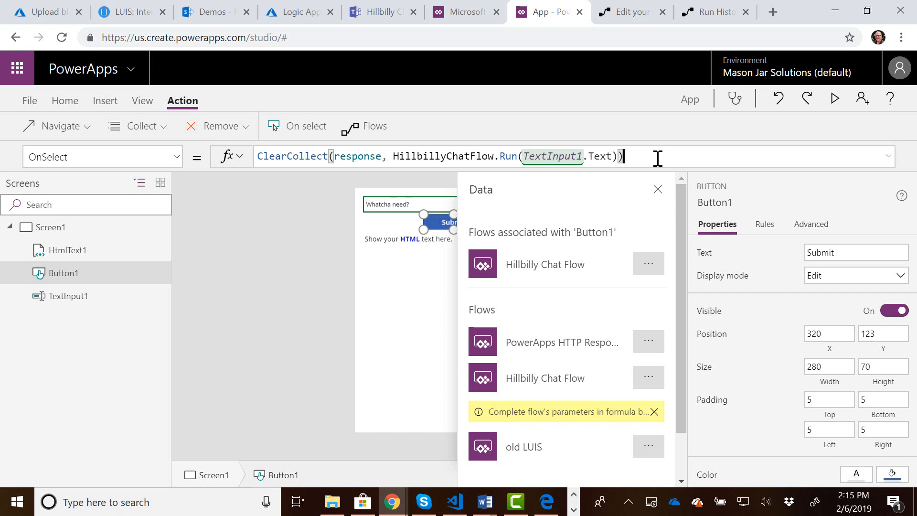
pyautogui.click(399, 308)
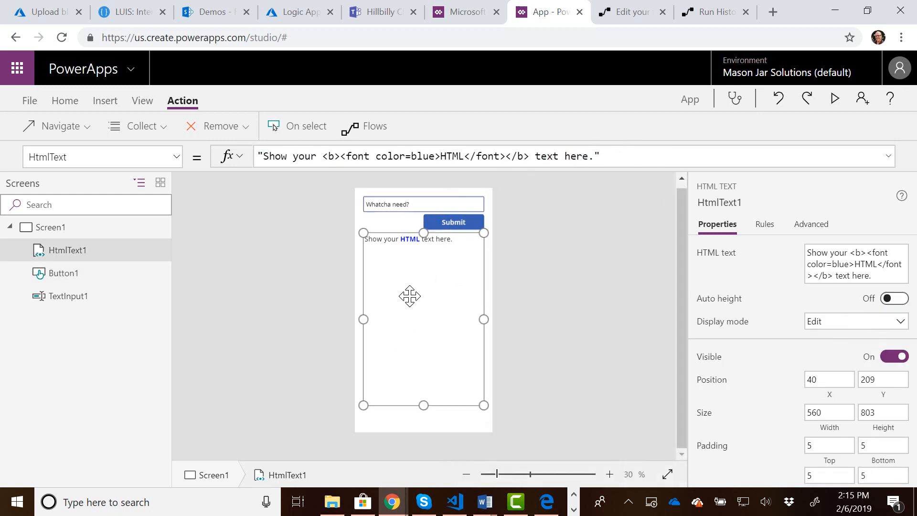
pyautogui.click(453, 222)
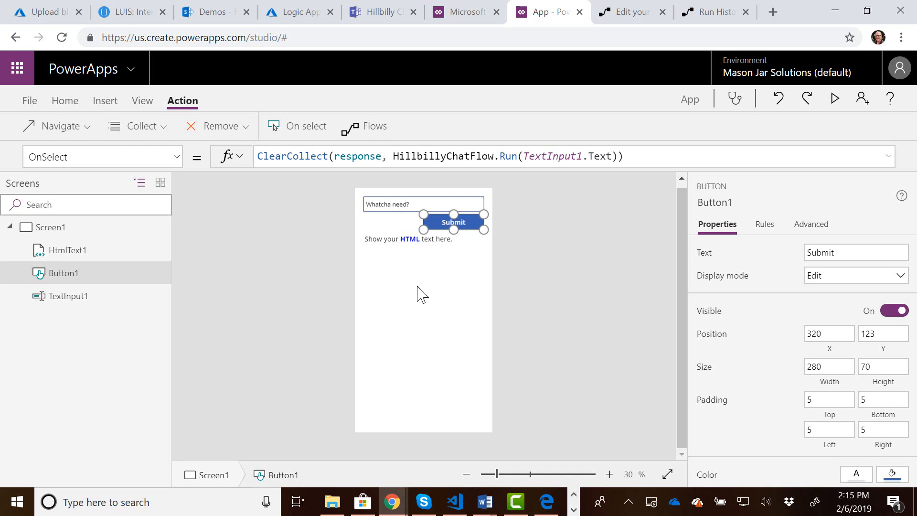
# Insert a data table on the screen and dismiss its data source pane.
pyautogui.click(106, 102)
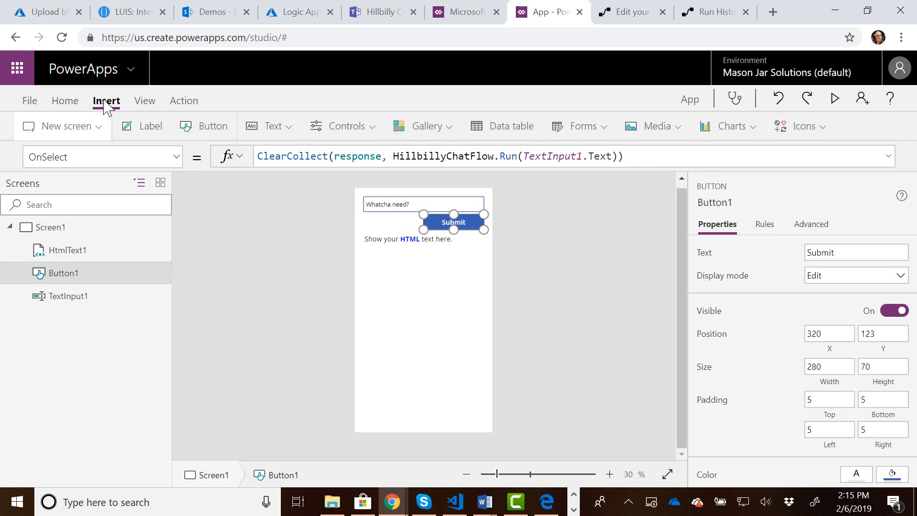
pyautogui.click(510, 138)
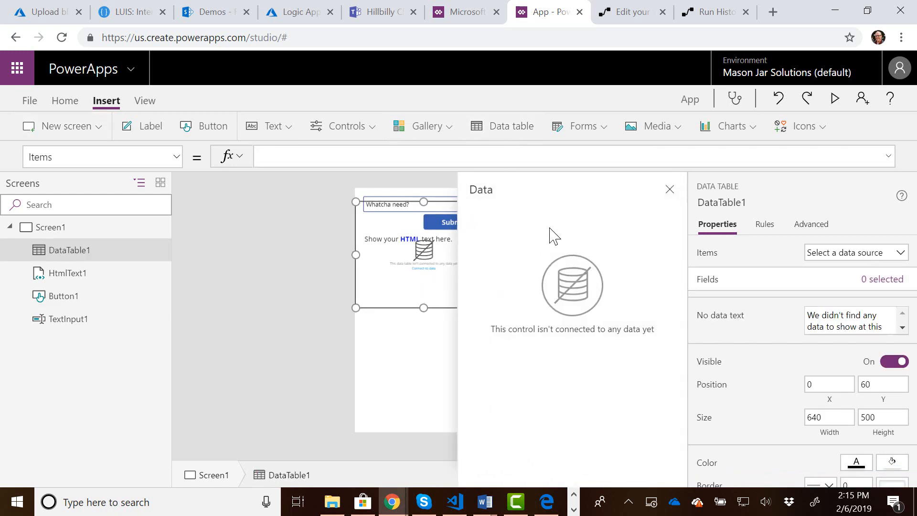
pyautogui.click(669, 190)
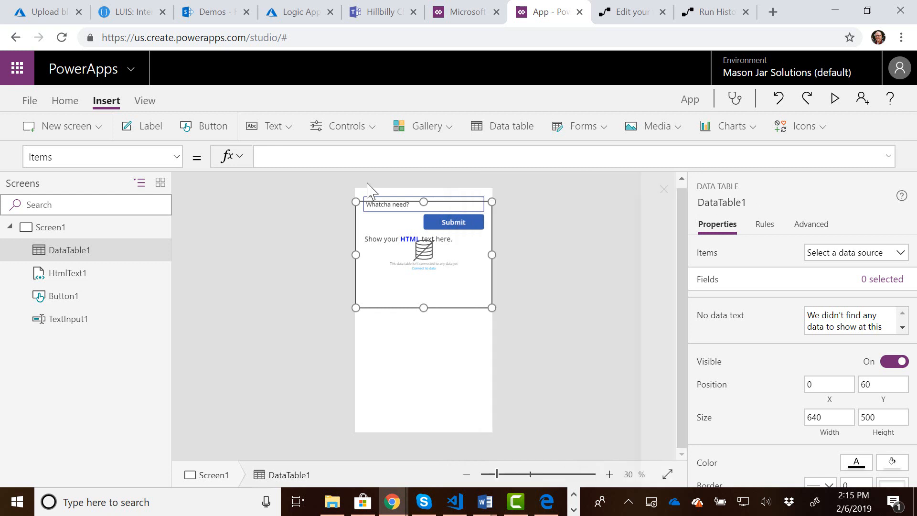
# Set the data table's Items property to the response collection.
pyautogui.click(321, 154)
pyautogui.write('re')
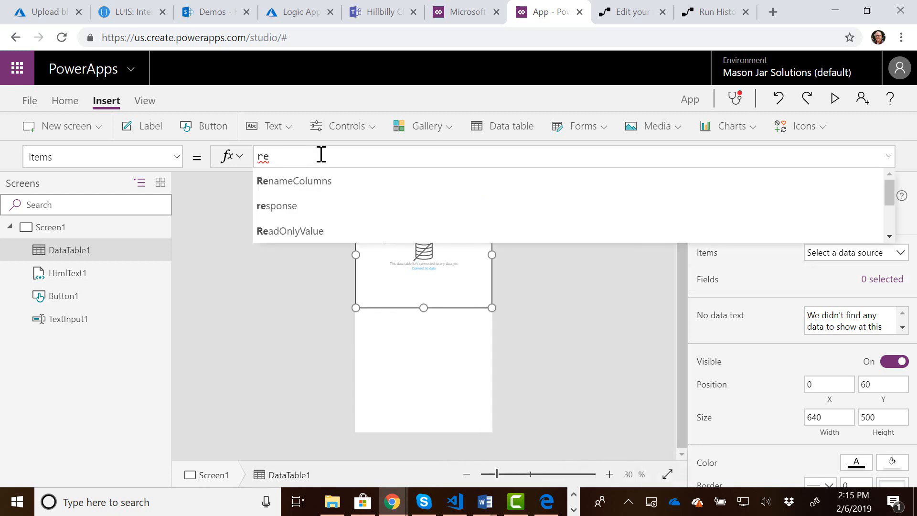
pyautogui.write('pons')
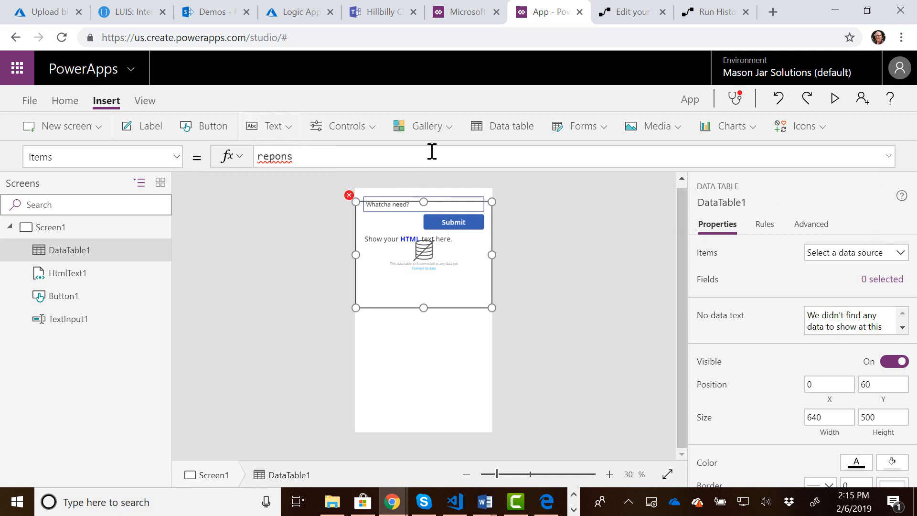
pyautogui.write('e')
pyautogui.press('BackSpace')
pyautogui.press('BackSpace')
pyautogui.press('BackSpace')
pyautogui.press('BackSpace')
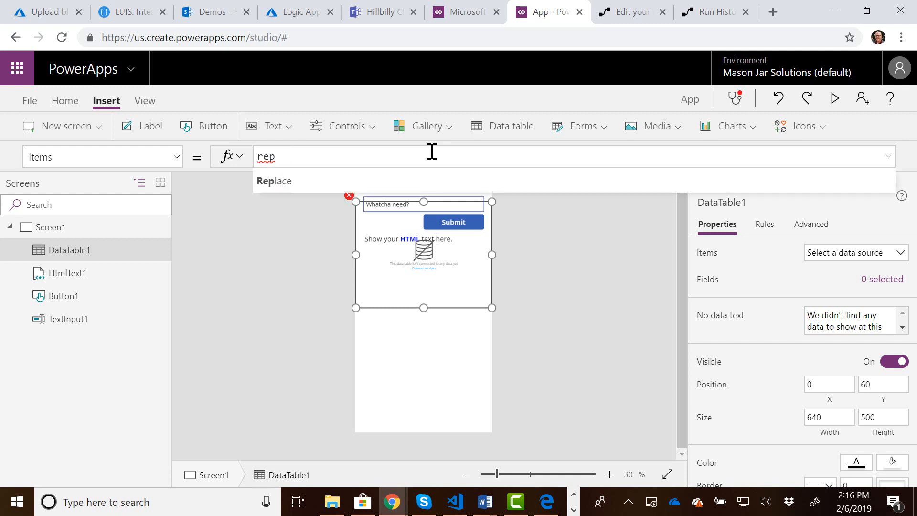
pyautogui.press('BackSpace')
pyautogui.write('sp')
pyautogui.click(287, 182)
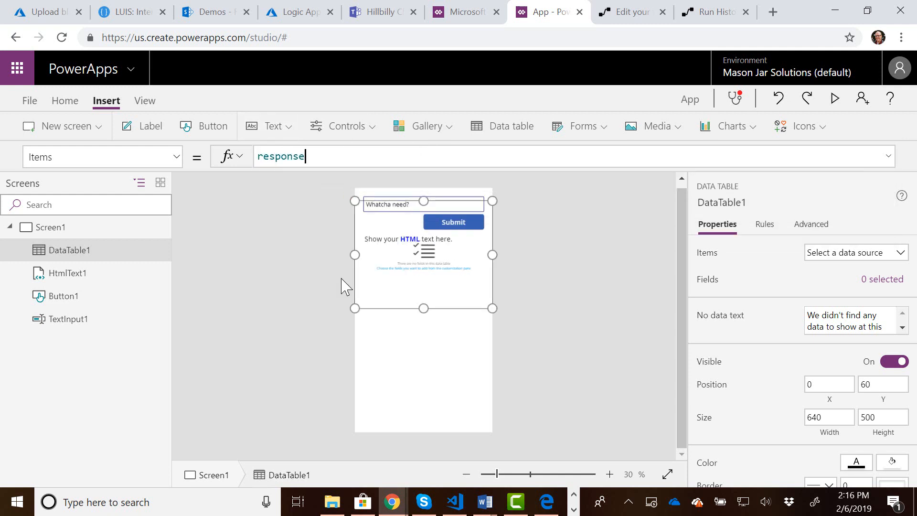
# Resize the data table to start below the HTML text line at about Y 290, with a height of about 543.
pyautogui.click(428, 300)
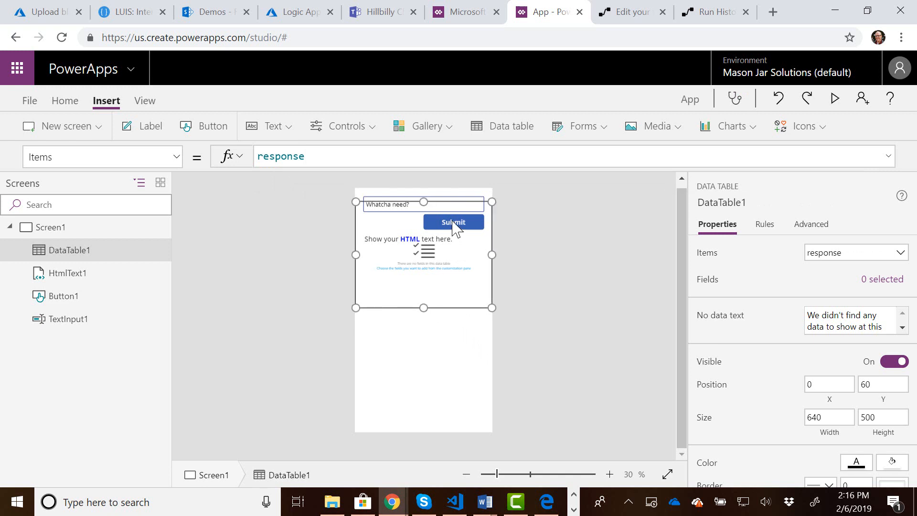
pyautogui.moveTo(424, 201); pyautogui.dragTo(424, 251)
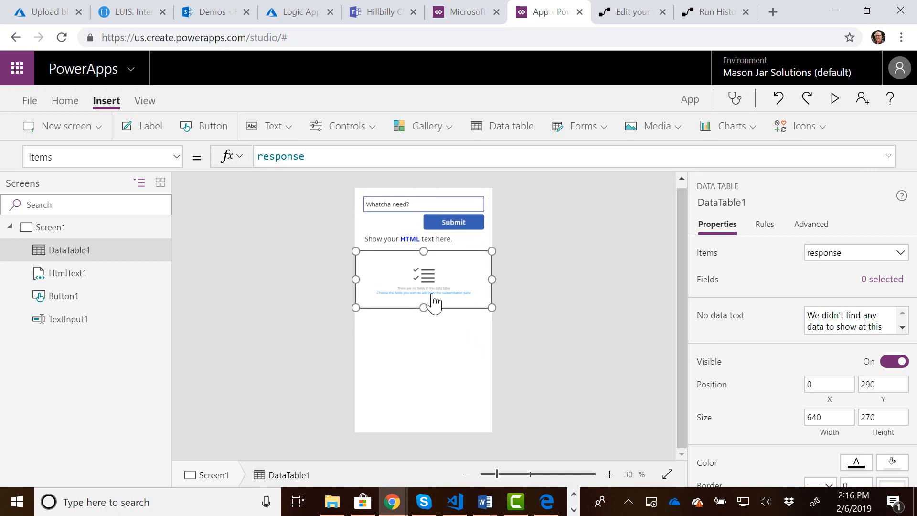
pyautogui.moveTo(423, 306); pyautogui.dragTo(424, 366)
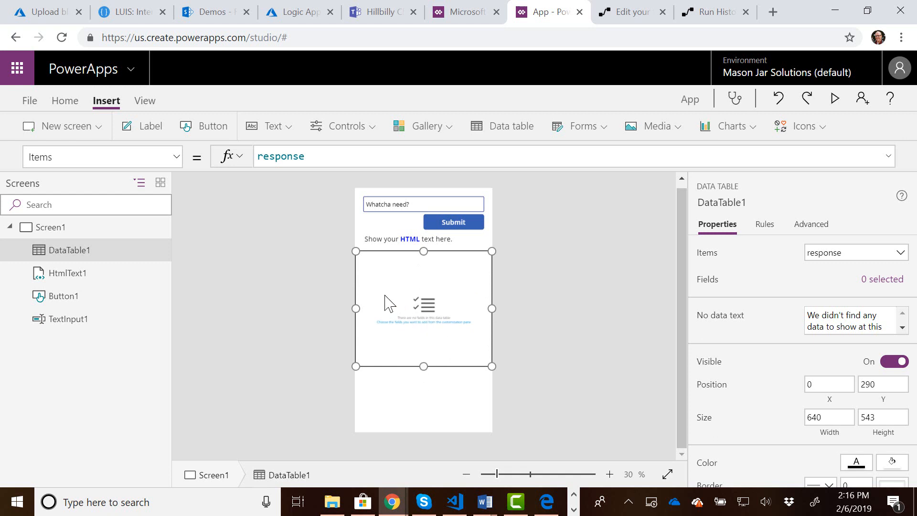
# Add the response field as a column of the data table.
pyautogui.click(423, 323)
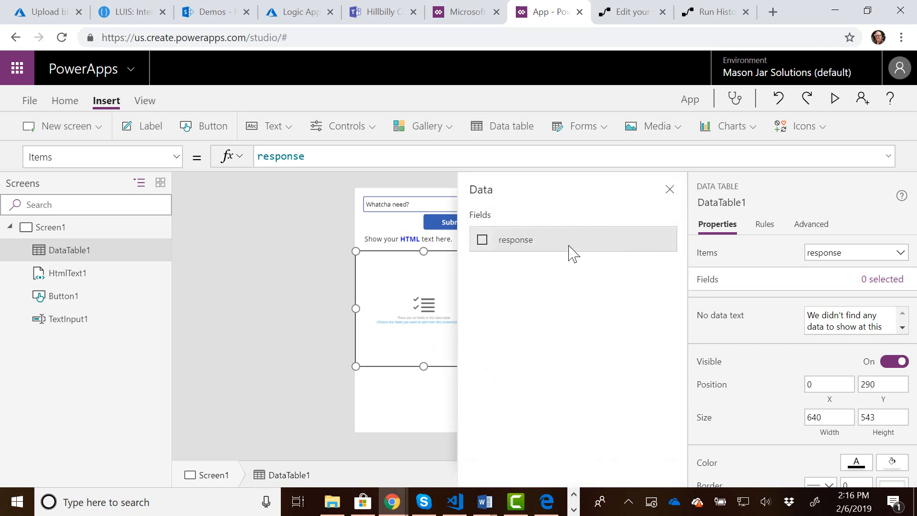
pyautogui.click(490, 242)
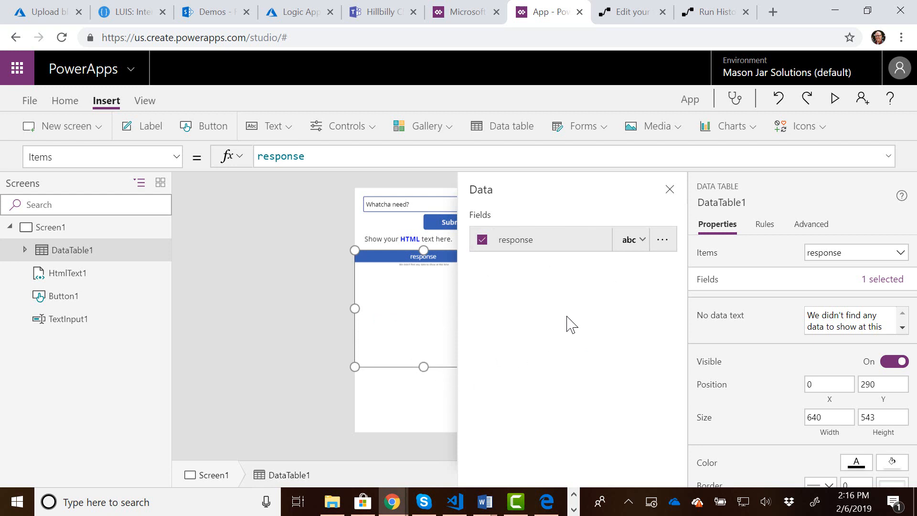
pyautogui.click(670, 190)
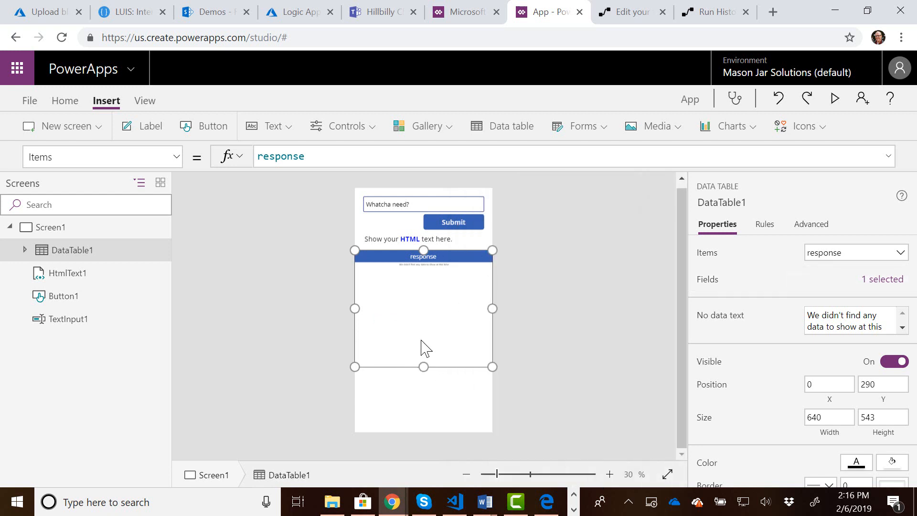
# Lower the data table's upper edge to about Y 496 and extend its lower edge for a height of about 402.
pyautogui.moveTo(424, 249); pyautogui.dragTo(424, 294)
pyautogui.moveTo(427, 369); pyautogui.dragTo(429, 382)
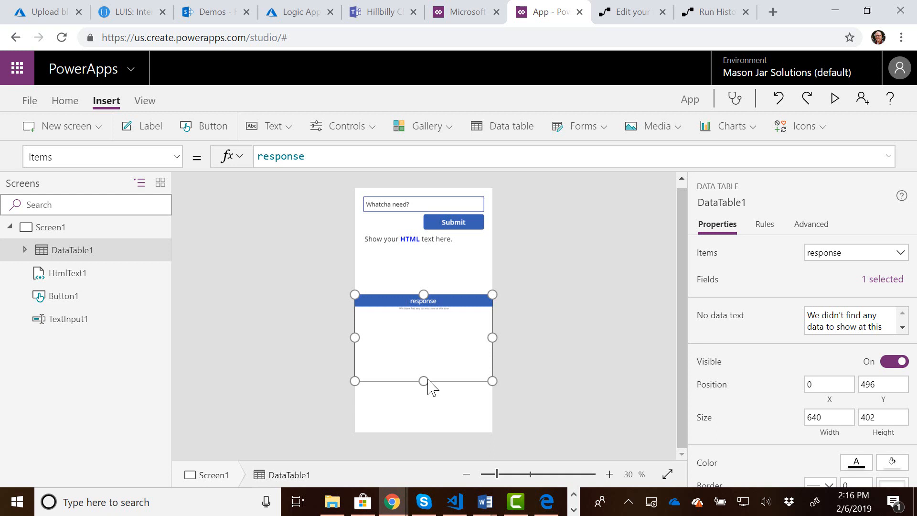
pyautogui.click(463, 223)
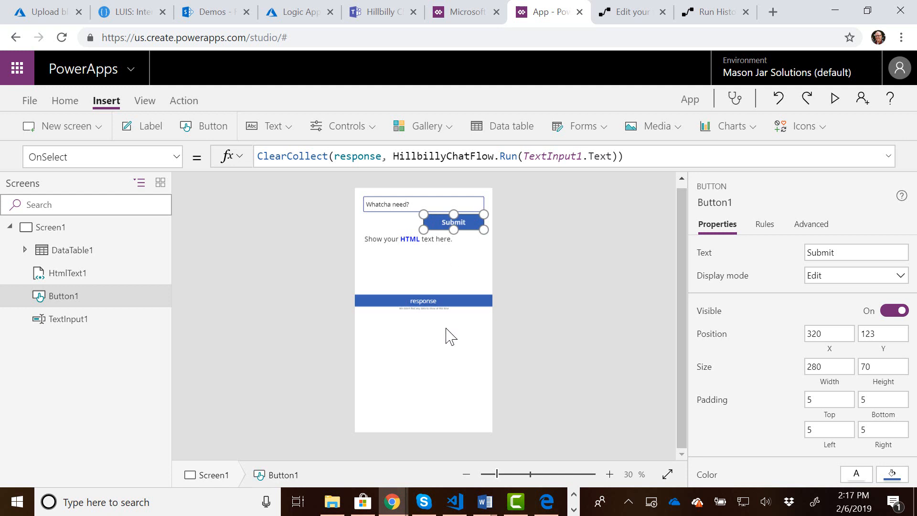
pyautogui.click(432, 344)
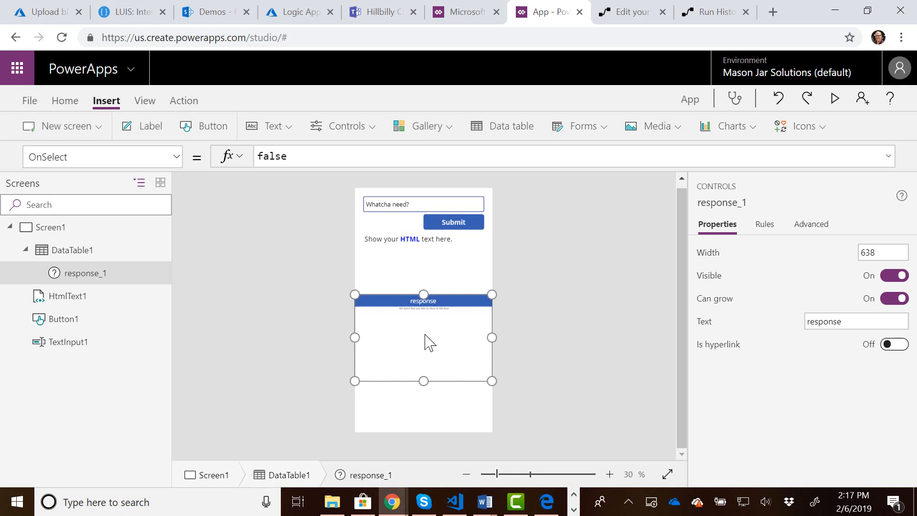
pyautogui.click(419, 260)
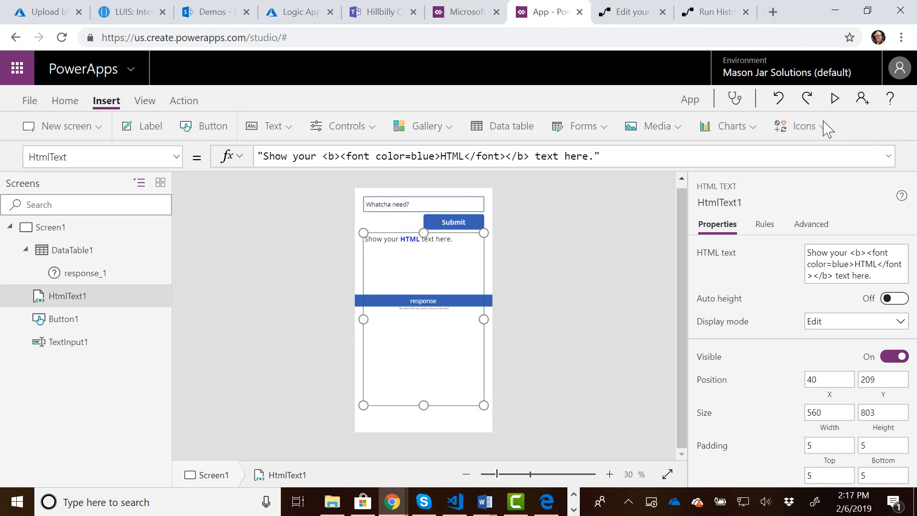
# Test the app in preview by submitting "hello", then return to editing and dismiss the testing tip.
pyautogui.click(835, 100)
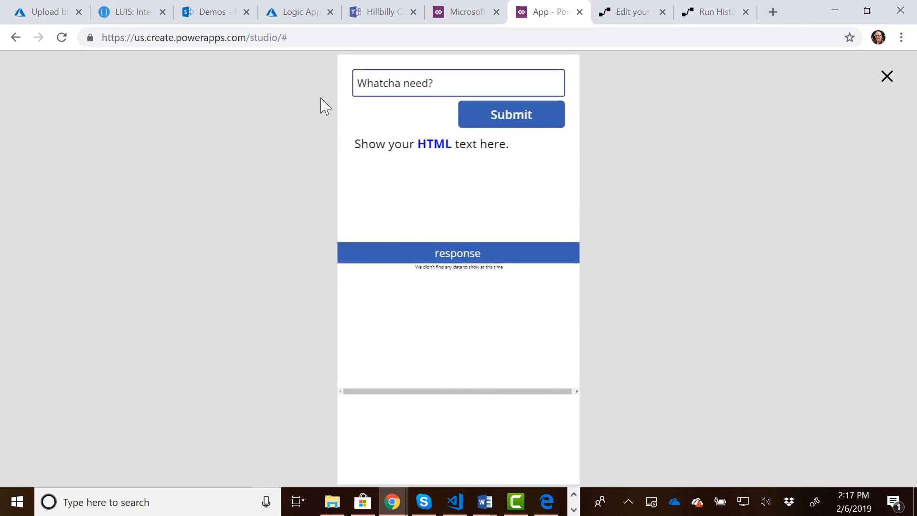
pyautogui.click(444, 82)
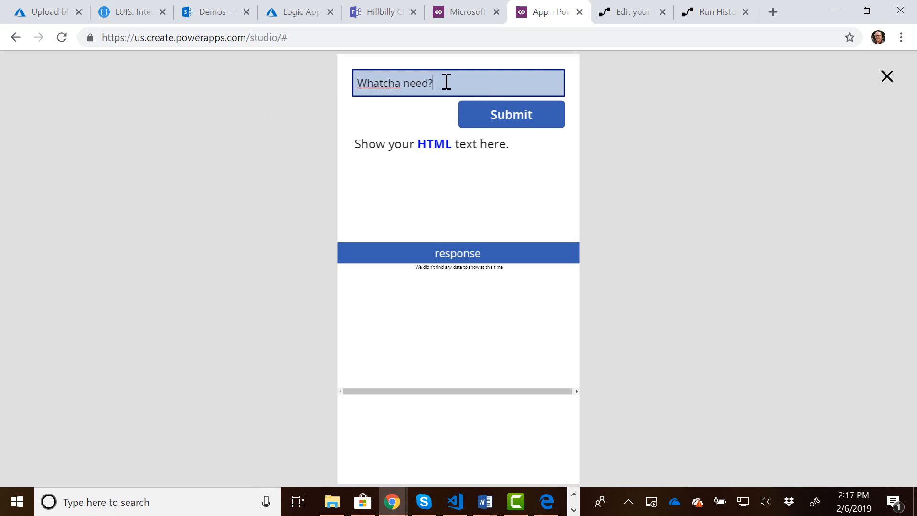
pyautogui.hotkey('ctrl', 'a')
pyautogui.press('BackSpace')
pyautogui.write('hello')
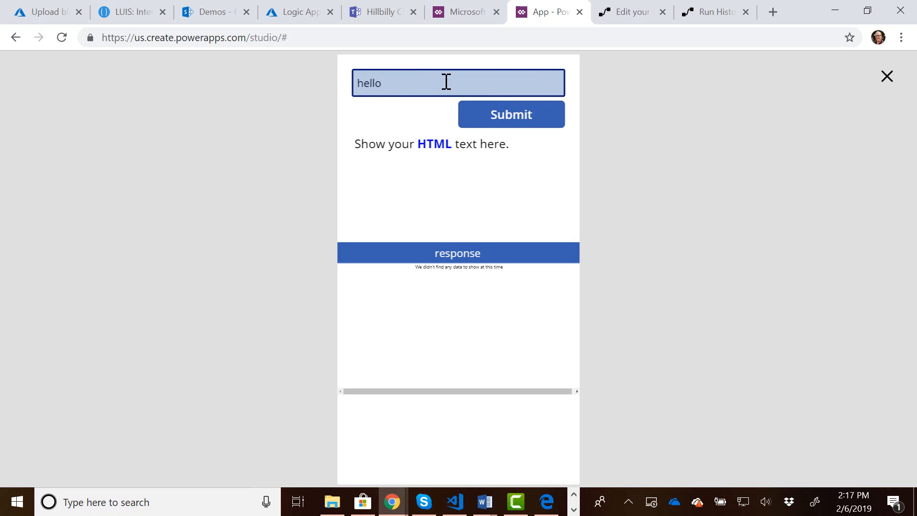
pyautogui.click(527, 118)
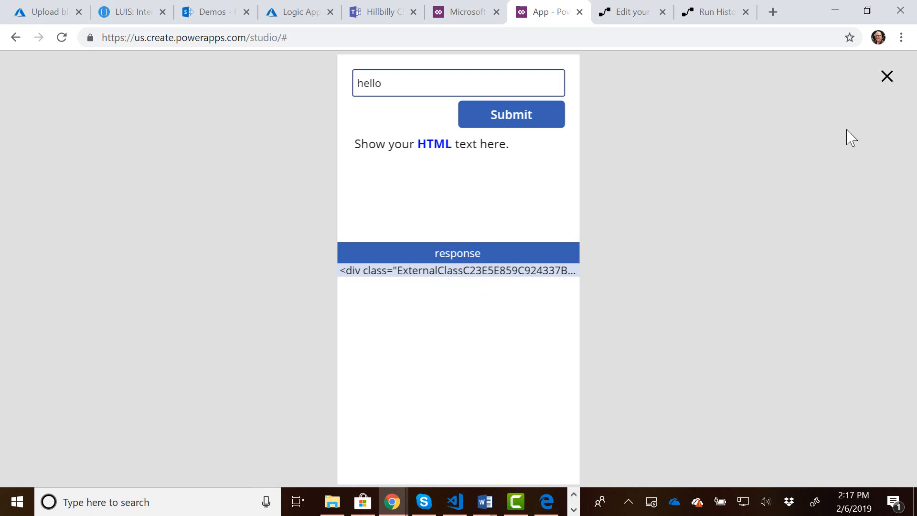
pyautogui.click(888, 79)
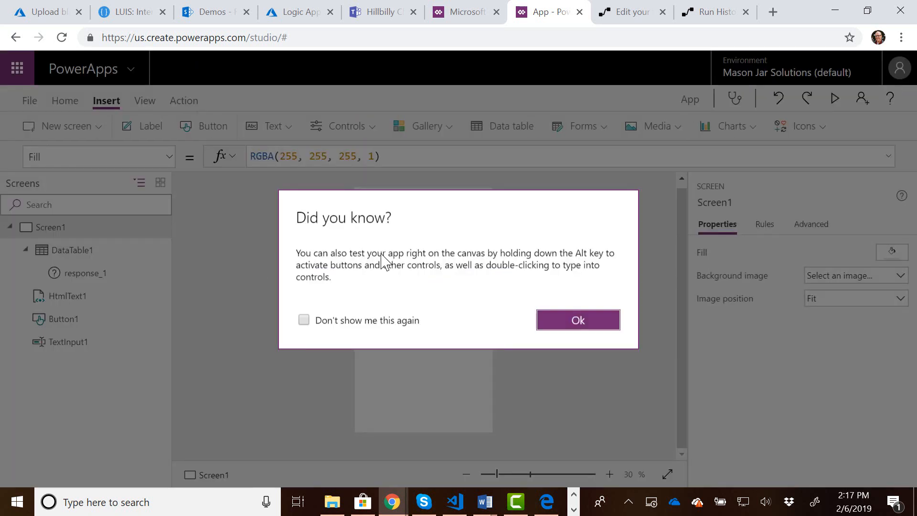
pyautogui.click(578, 320)
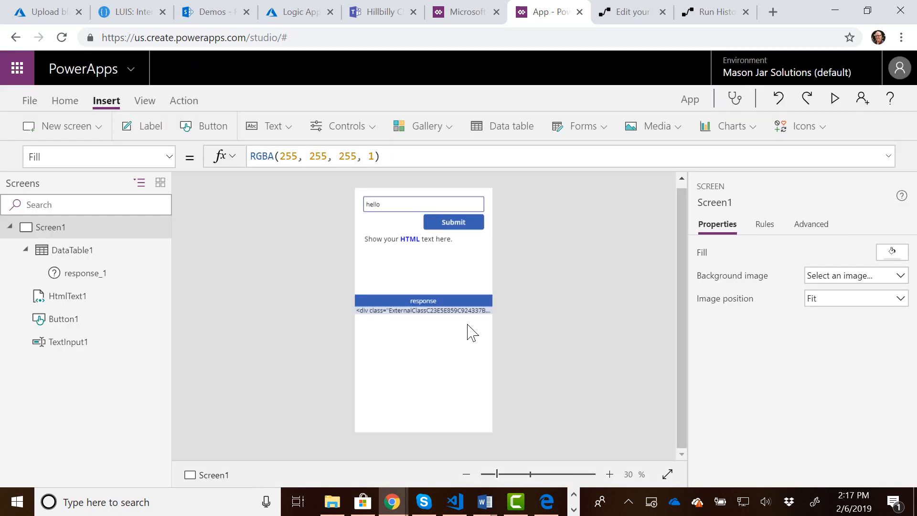
# Set the HTML text control's HtmlText property to DataTable1.Selected.response.
pyautogui.click(405, 256)
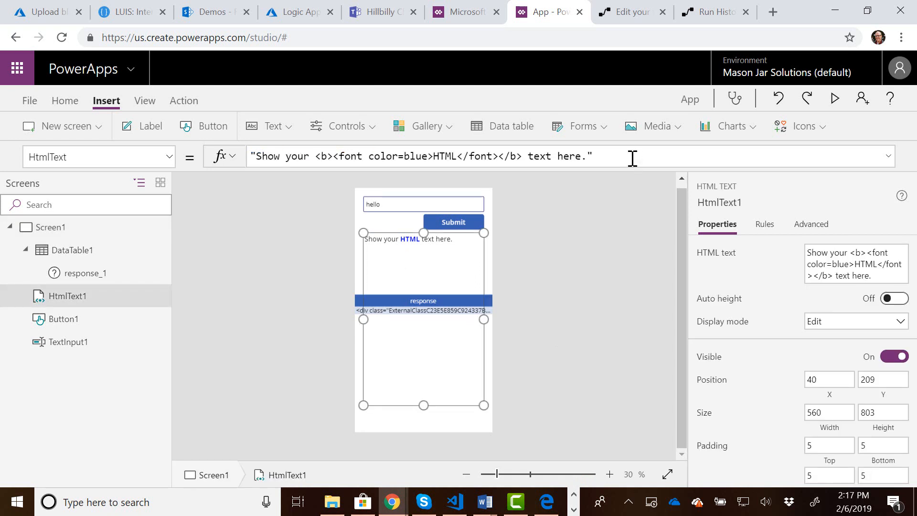
pyautogui.hotkey('ctrl', 'a')
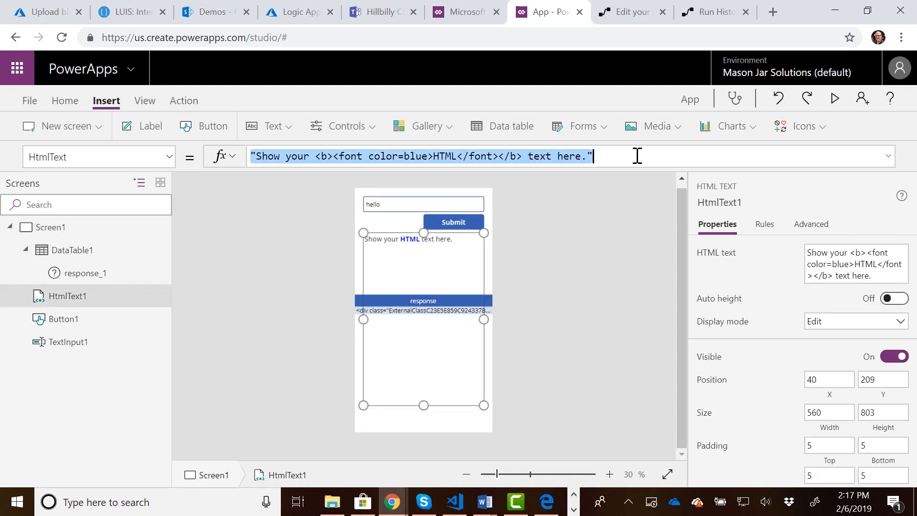
pyautogui.write('data')
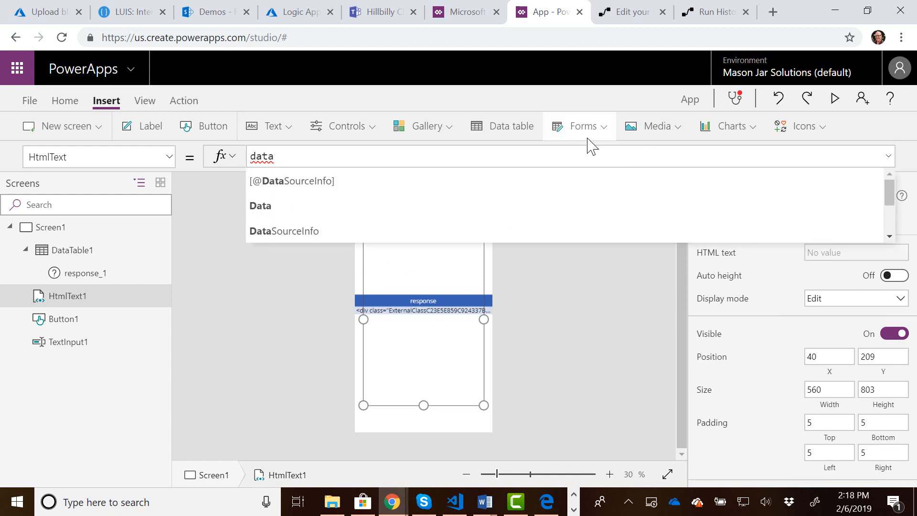
pyautogui.write('table')
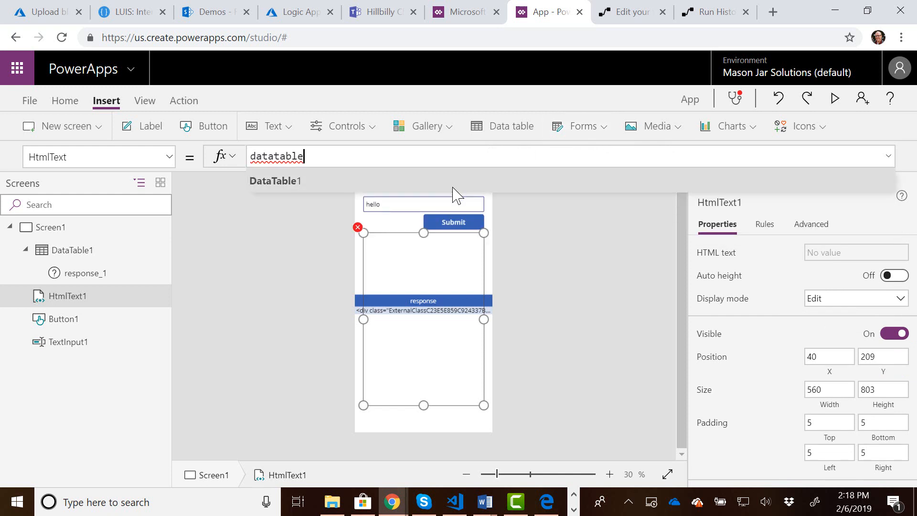
pyautogui.click(454, 184)
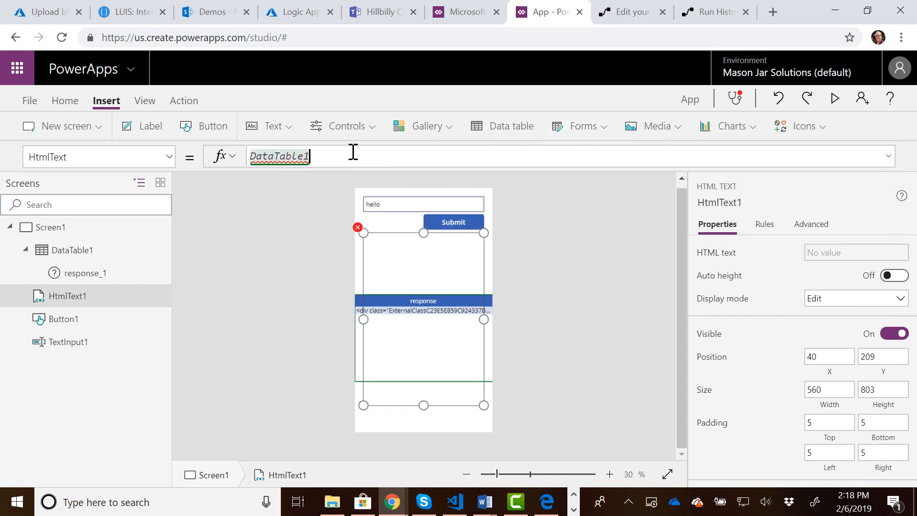
pyautogui.write('.')
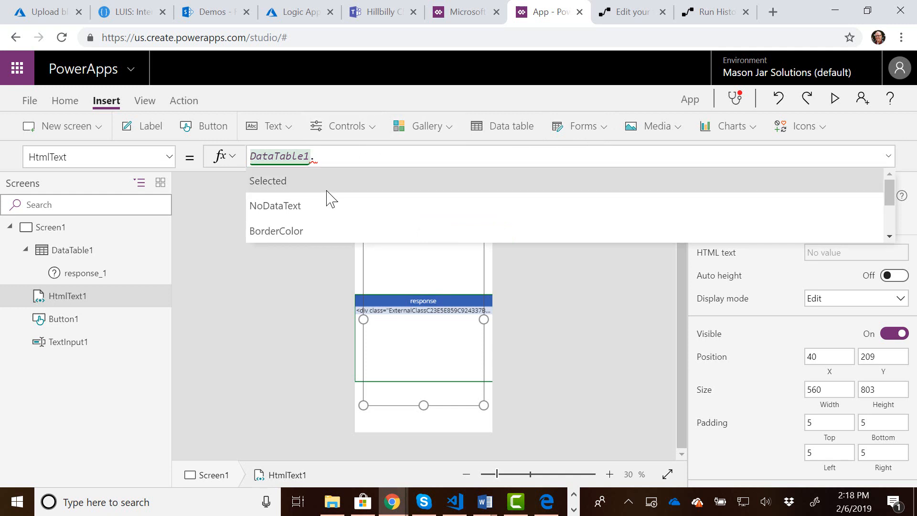
pyautogui.click(340, 186)
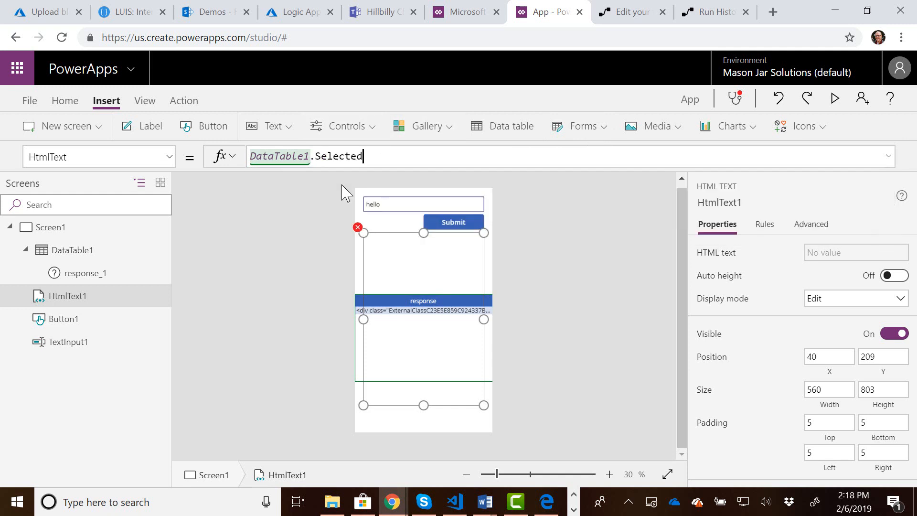
pyautogui.write('.')
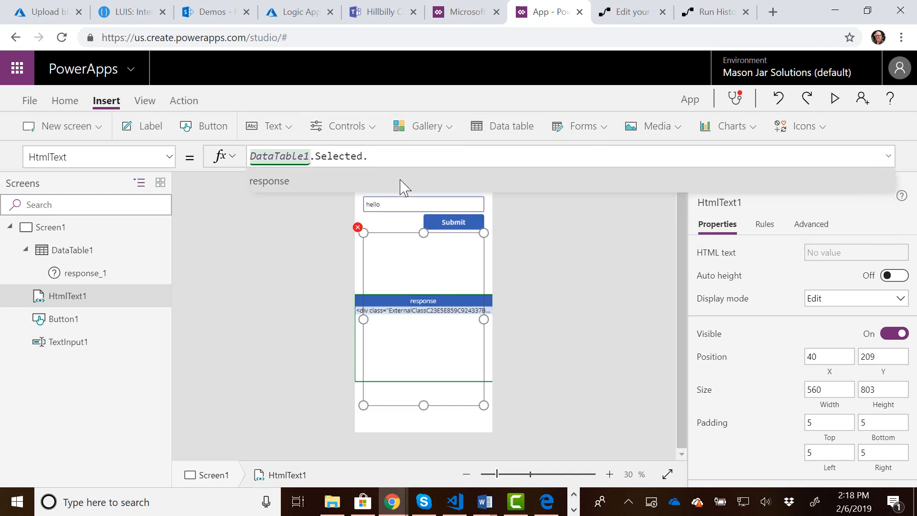
pyautogui.click(280, 187)
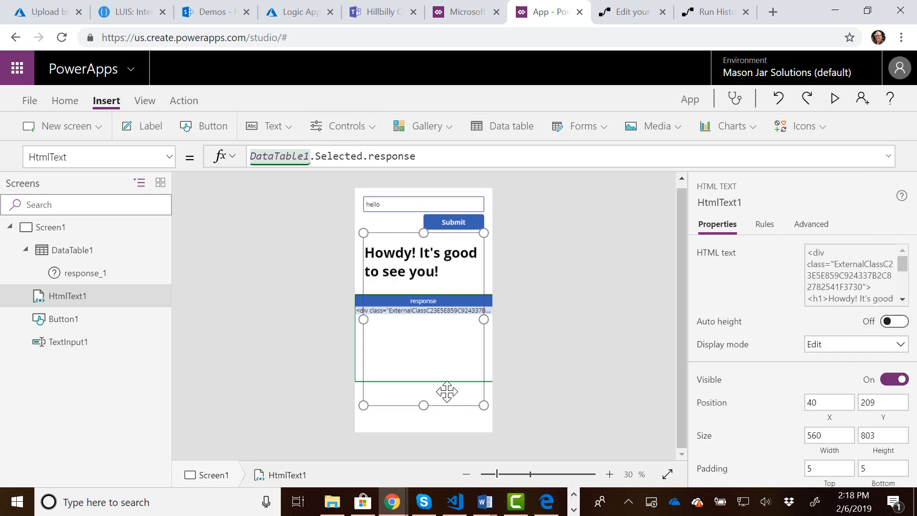
# Turn off visibility for the data table's response column.
pyautogui.click(427, 363)
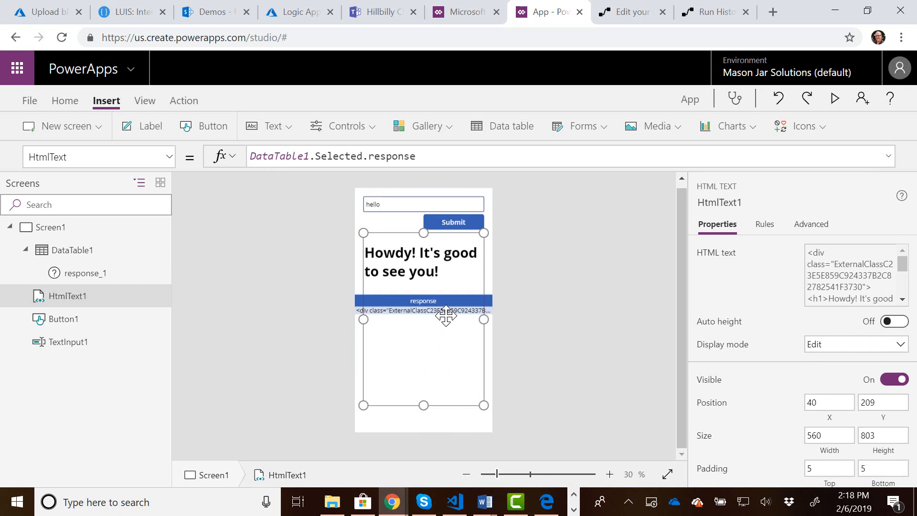
pyautogui.click(491, 309)
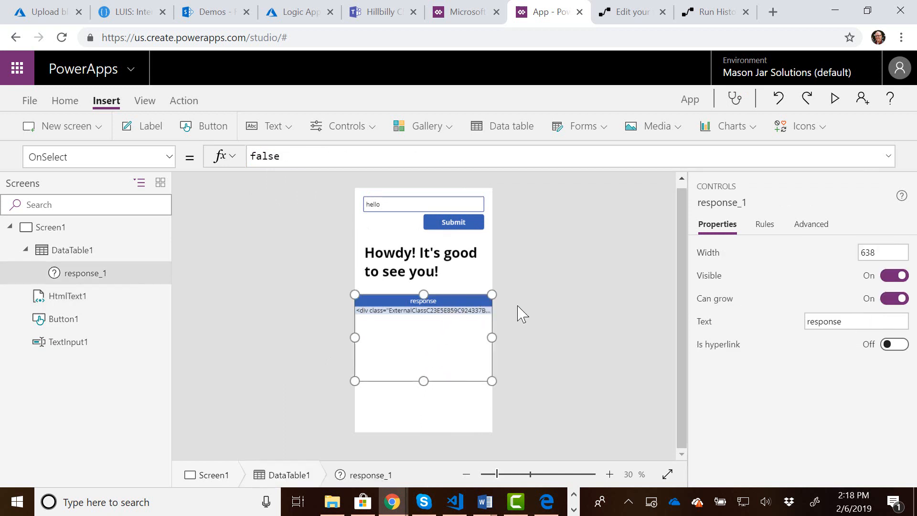
pyautogui.click(906, 278)
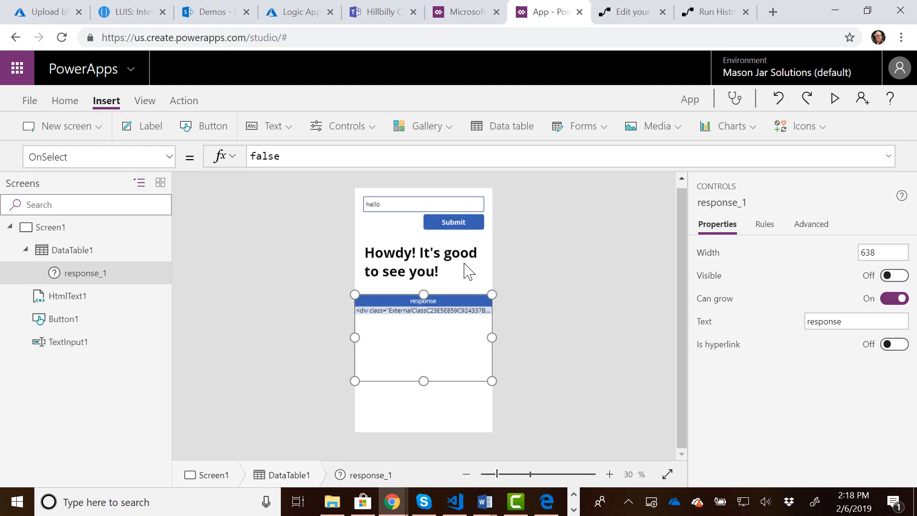
pyautogui.click(450, 228)
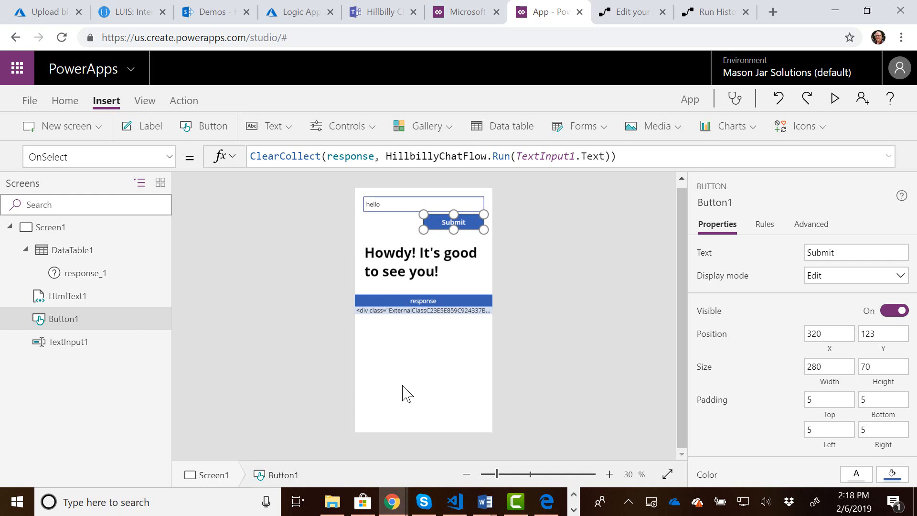
pyautogui.click(396, 273)
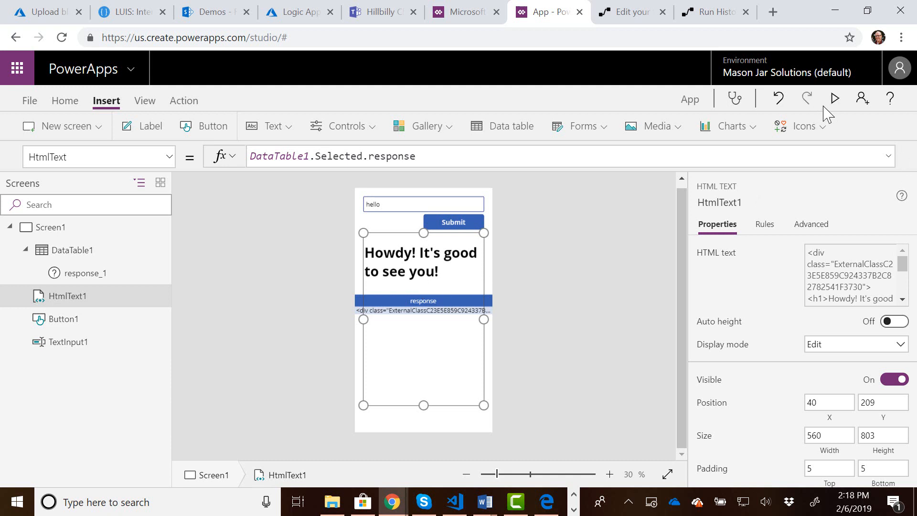
# Preview the app and check the entries of the FAQ list on the SharePoint Demos site.
pyautogui.click(836, 99)
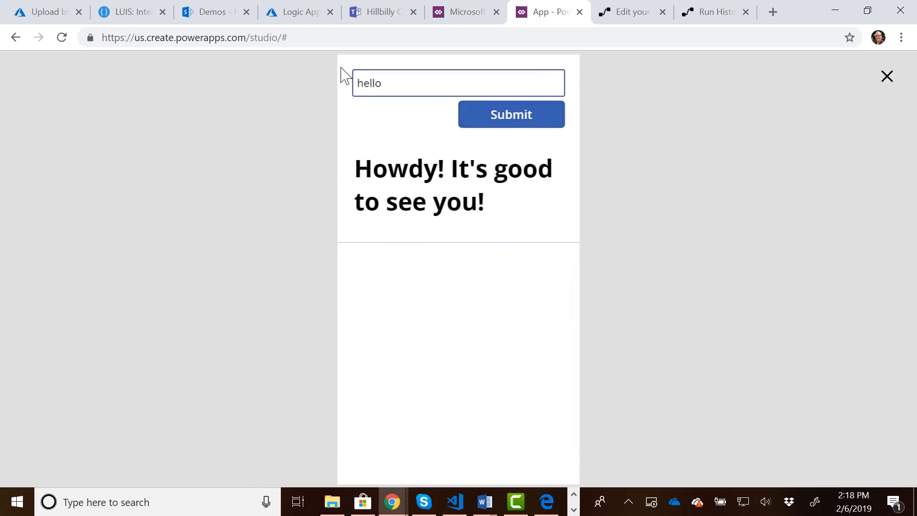
pyautogui.doubleClick(397, 80)
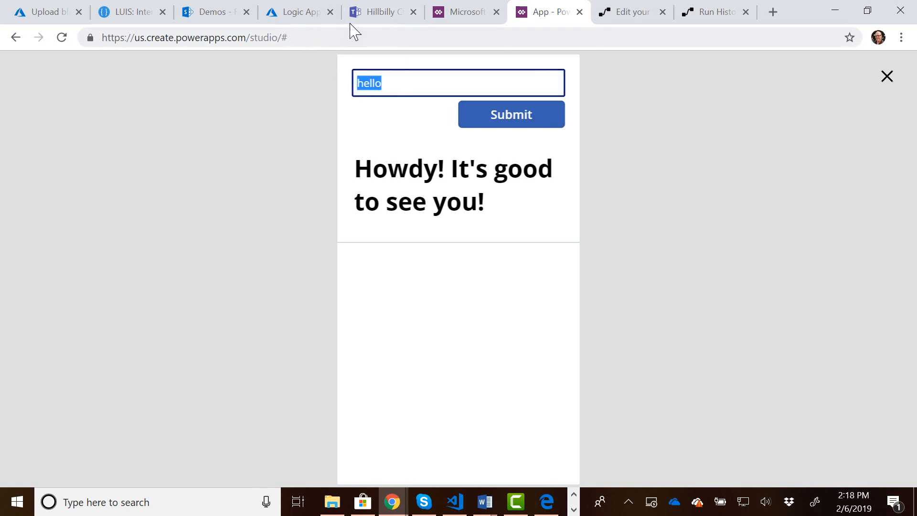
pyautogui.click(210, 15)
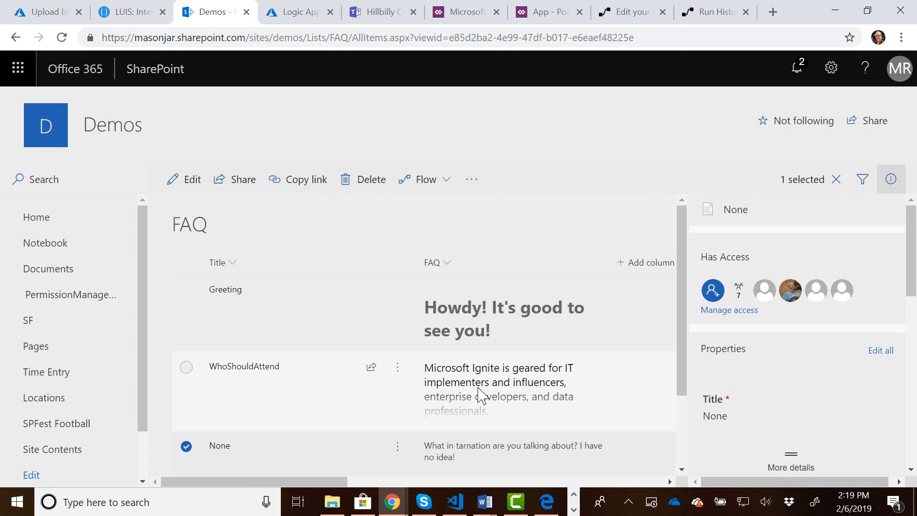
pyautogui.click(542, 22)
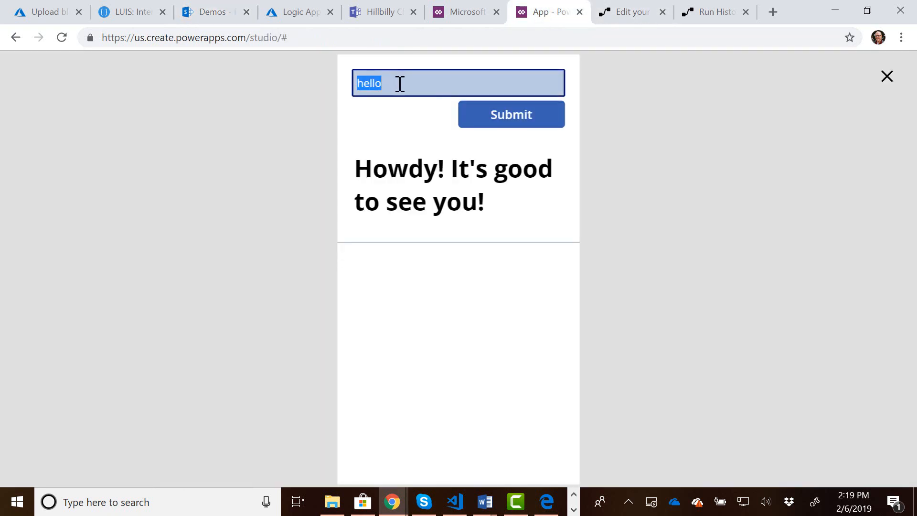
# Submit the question "Who should attend?" in the app preview.
pyautogui.write('Who should atte')
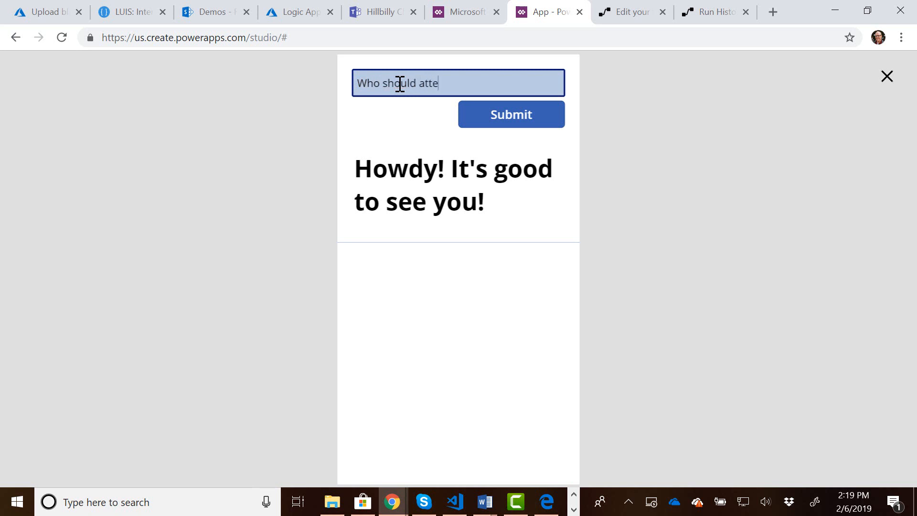
pyautogui.write('nd?')
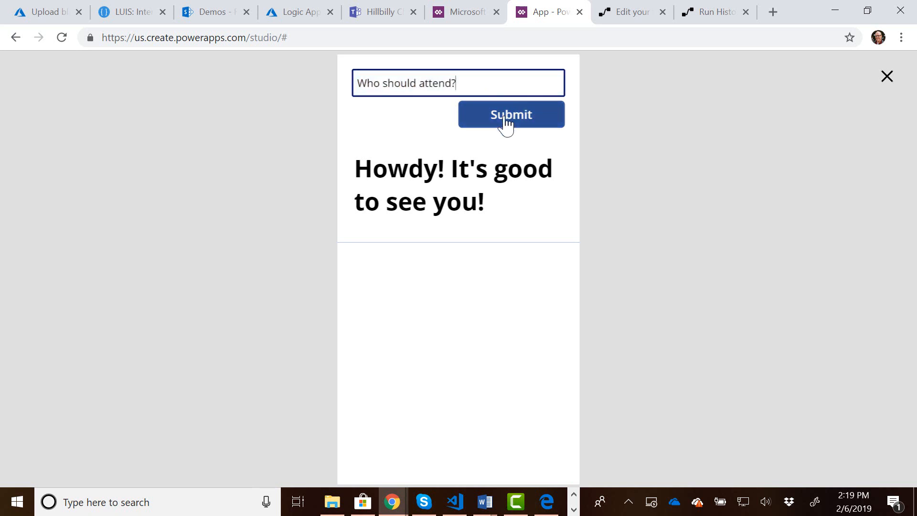
pyautogui.click(507, 124)
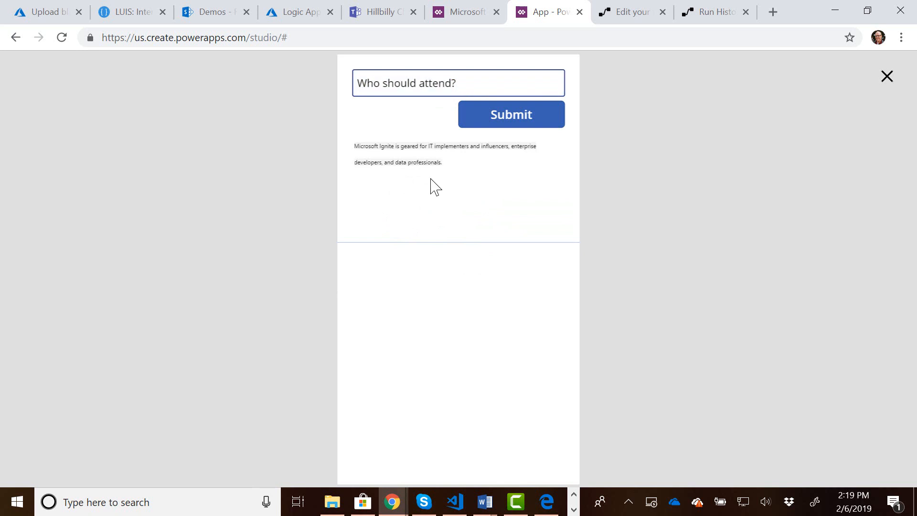
# Replace the question with "hello?" and submit it in the app preview.
pyautogui.doubleClick(487, 80)
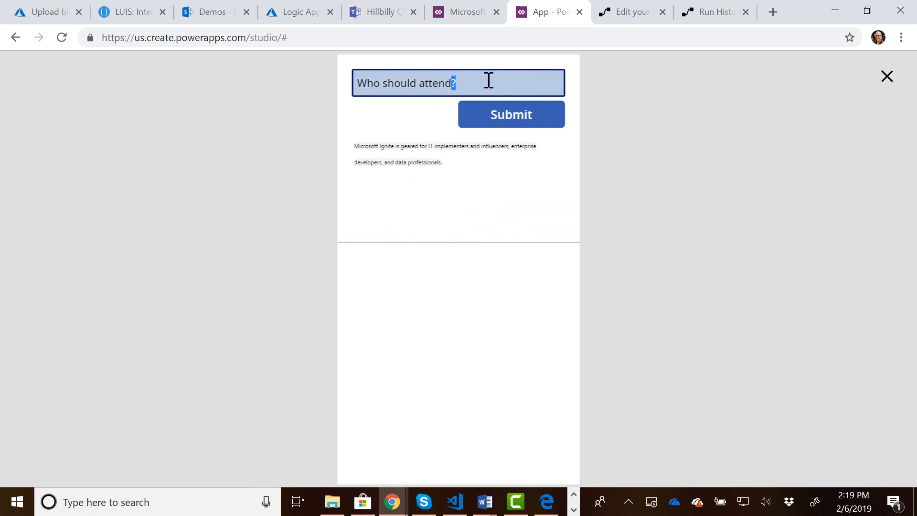
pyautogui.hotkey('ctrl', 'a')
pyautogui.write('hello')
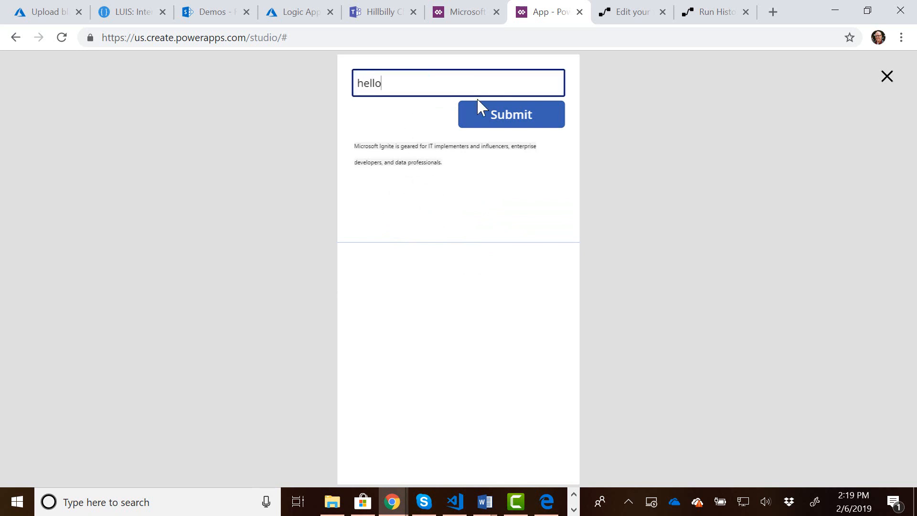
pyautogui.write('?')
pyautogui.click(499, 116)
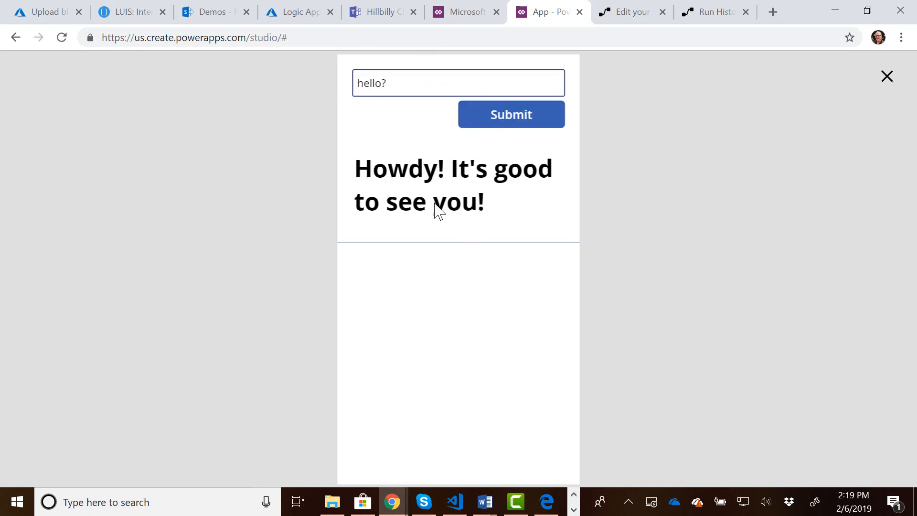
# Submit the unrelated phrase "I like bacon" in the app preview to test the fallback answer.
pyautogui.click(406, 85)
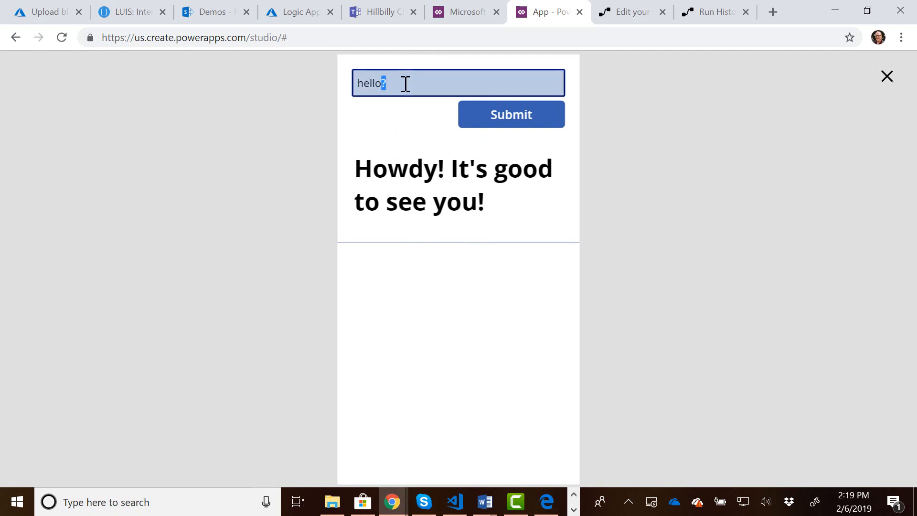
pyautogui.tripleClick(406, 84)
pyautogui.write('I like bacon')
pyautogui.click(518, 127)
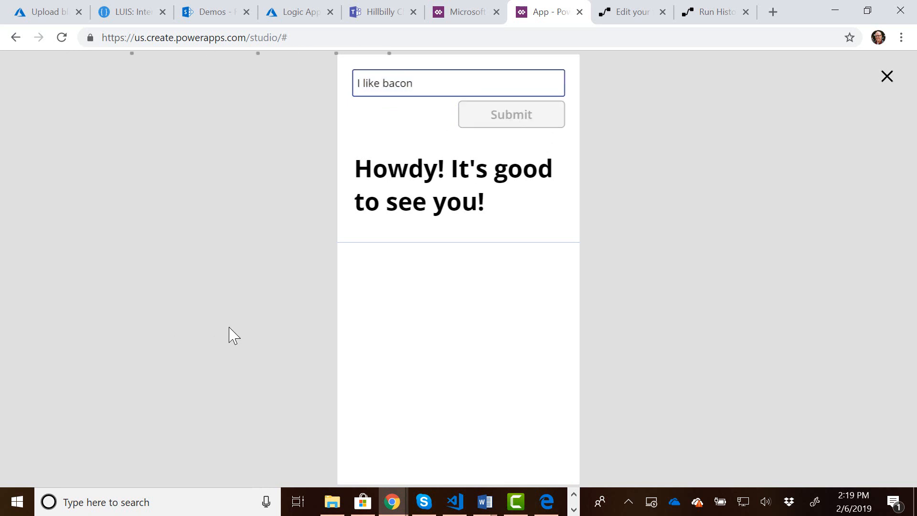